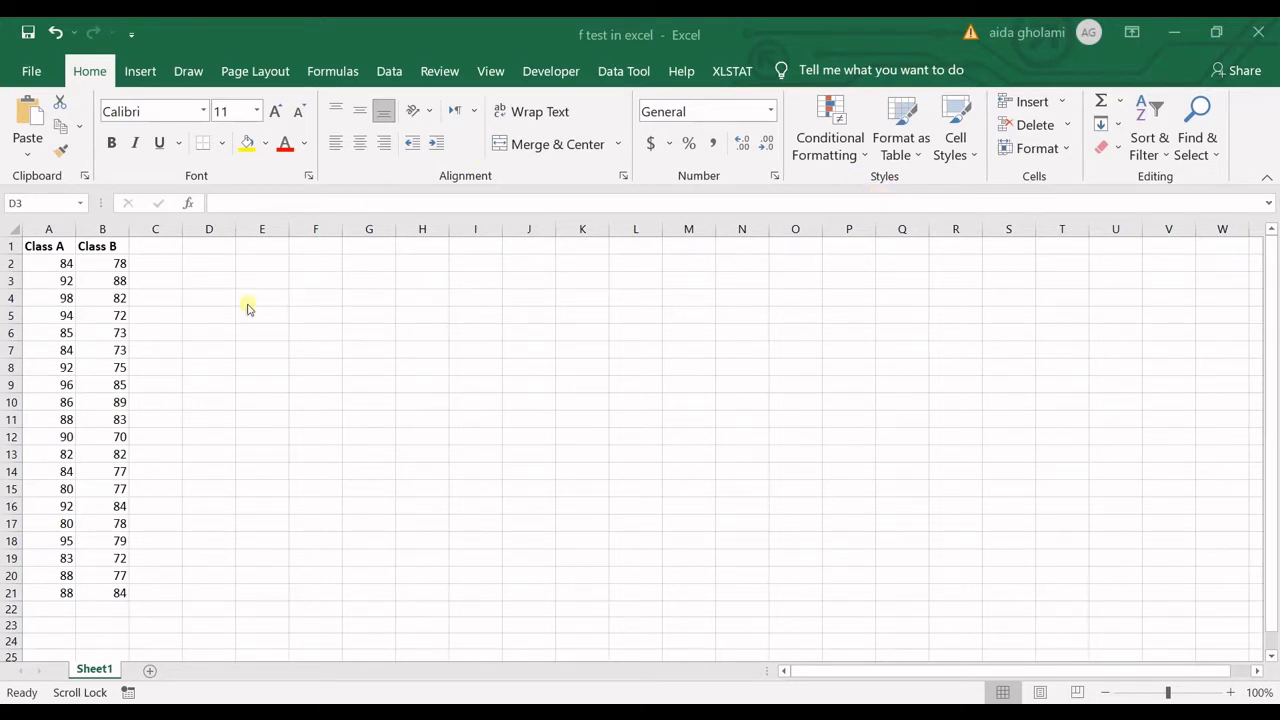
- Examine the score columns for Class A and Class B in the worksheet
scroll(33, 300, up, 1)
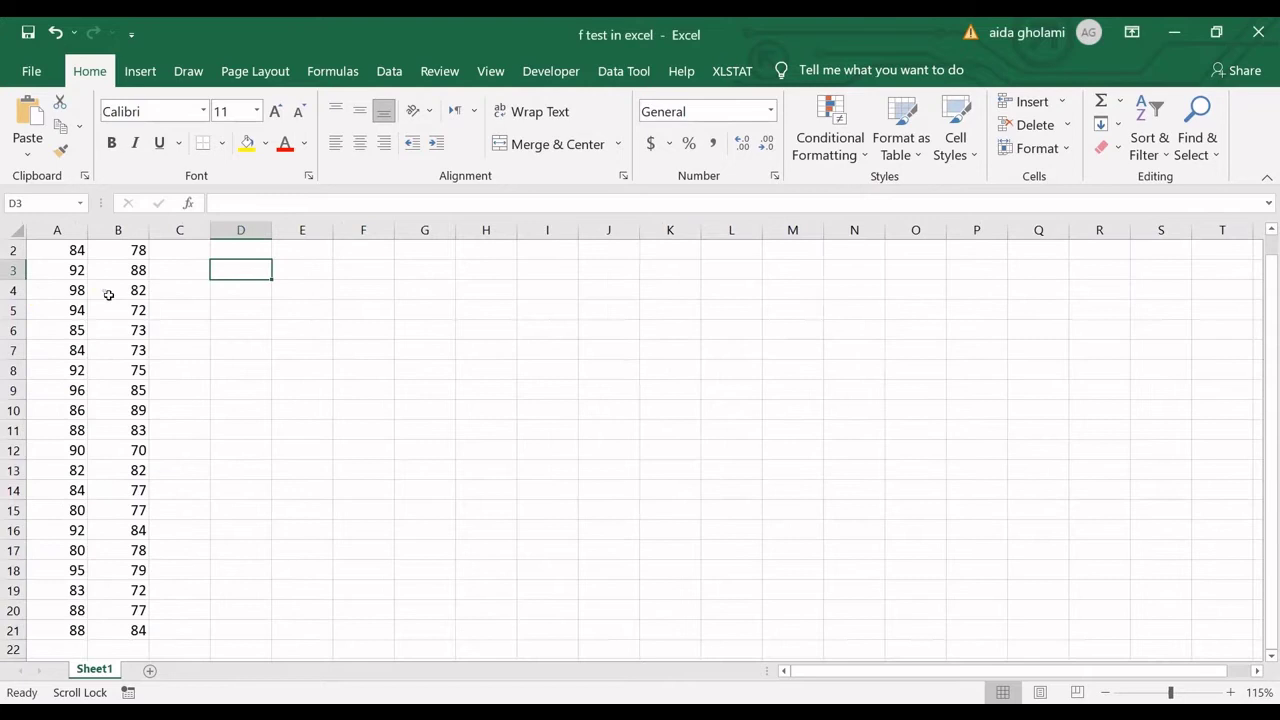
scroll(77, 274, up, 1)
click(60, 252)
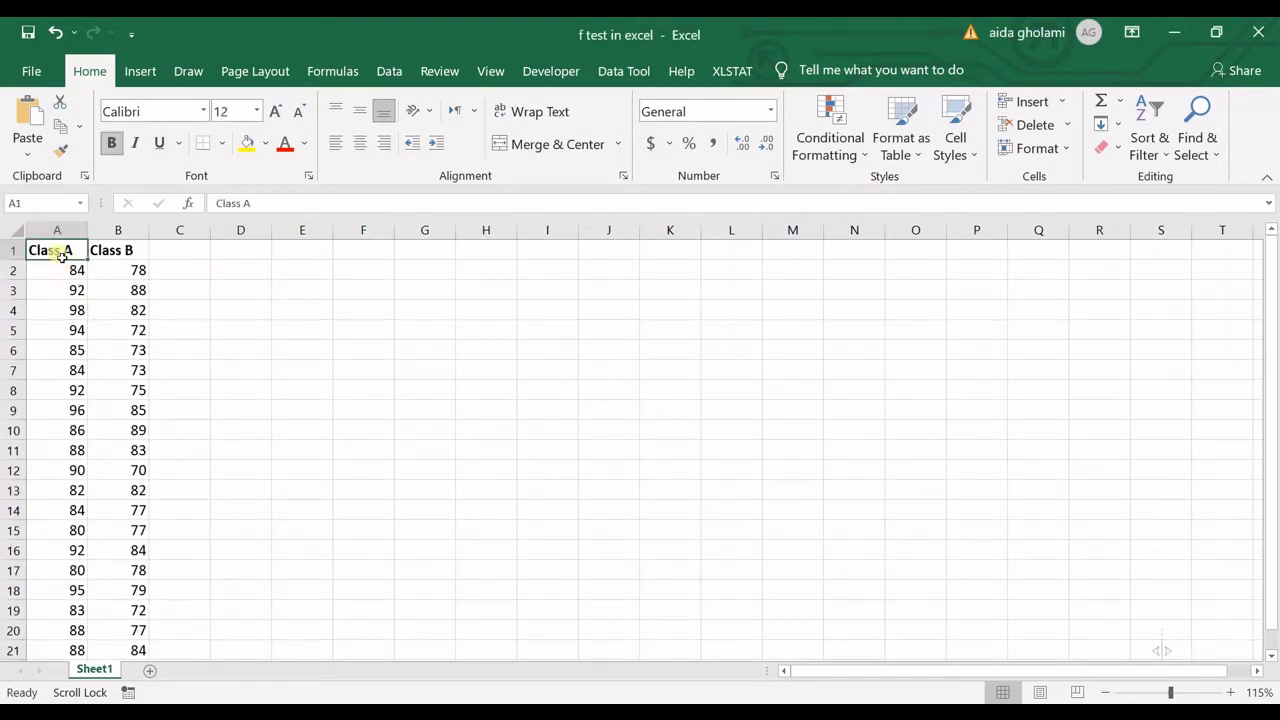
drag(57, 250, 100, 420)
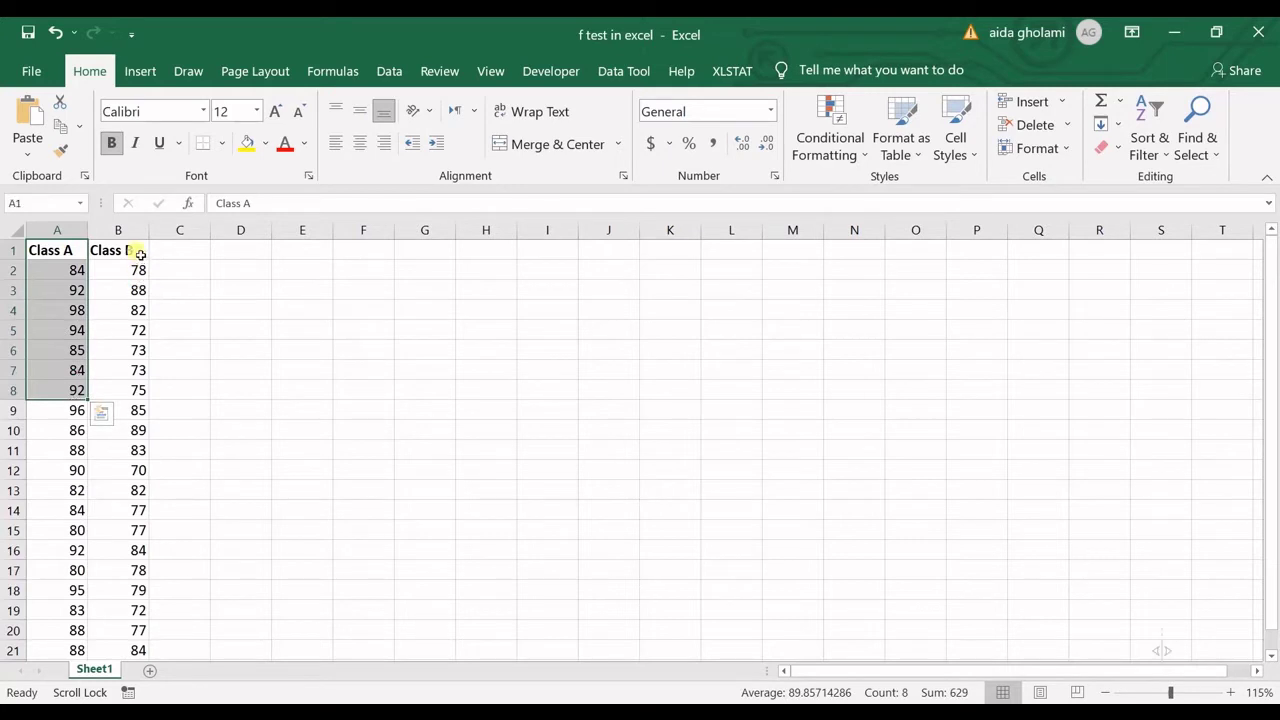
drag(134, 252, 118, 435)
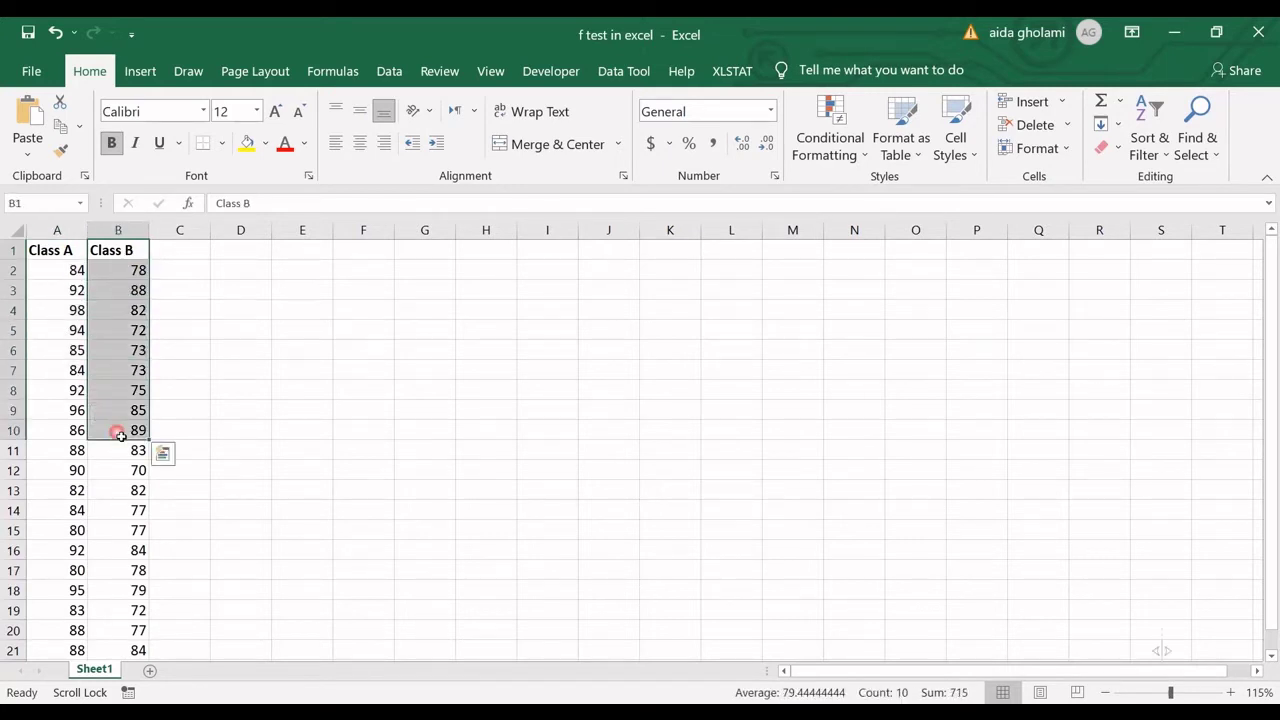
click(220, 337)
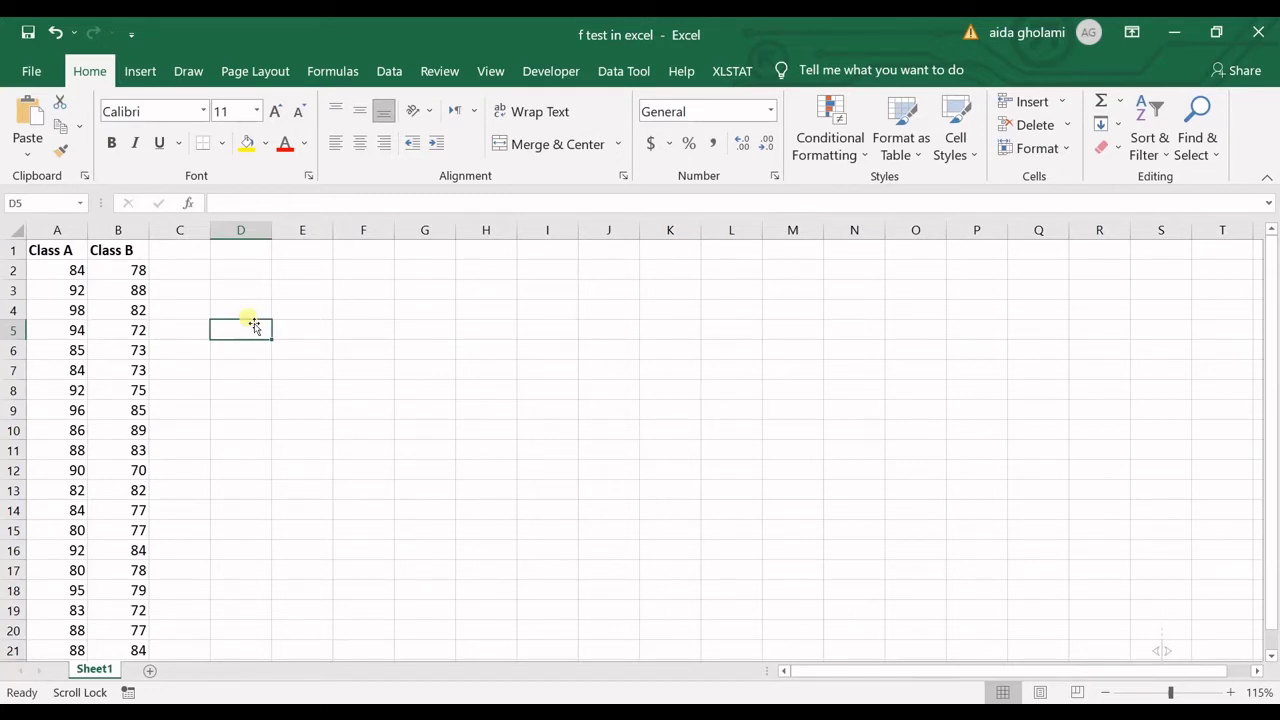
drag(57, 272, 70, 390)
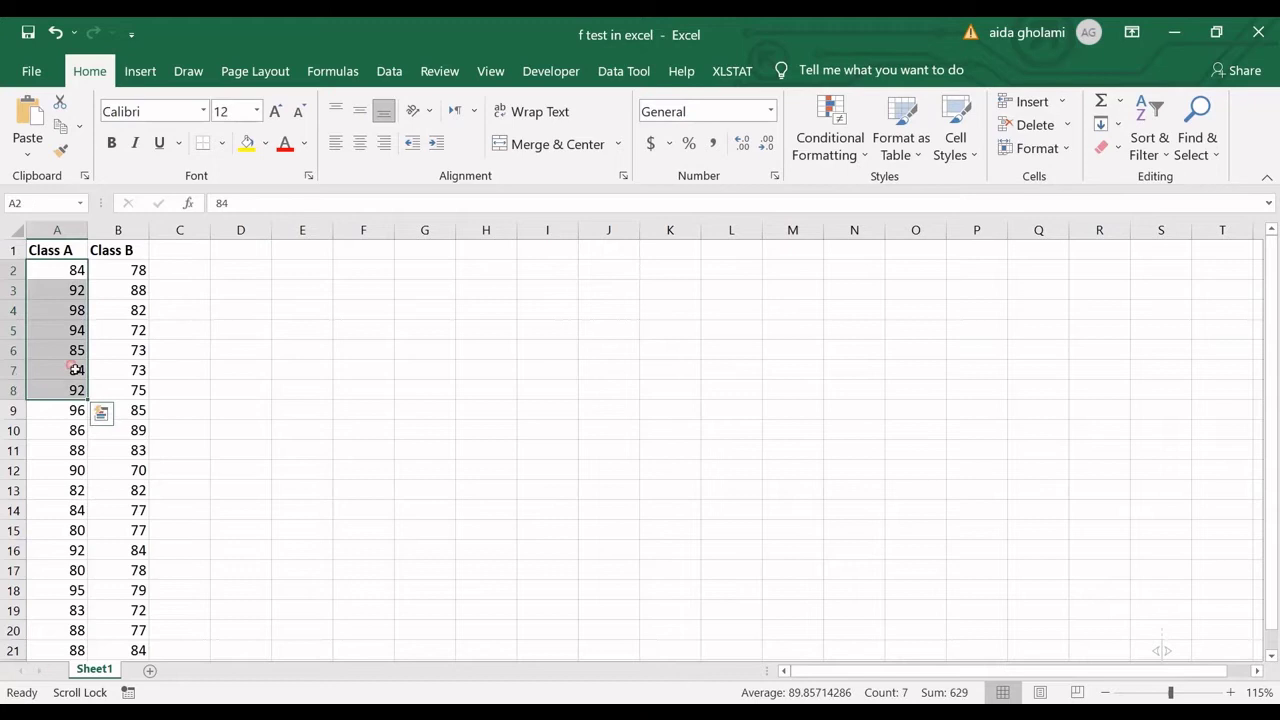
click(113, 305)
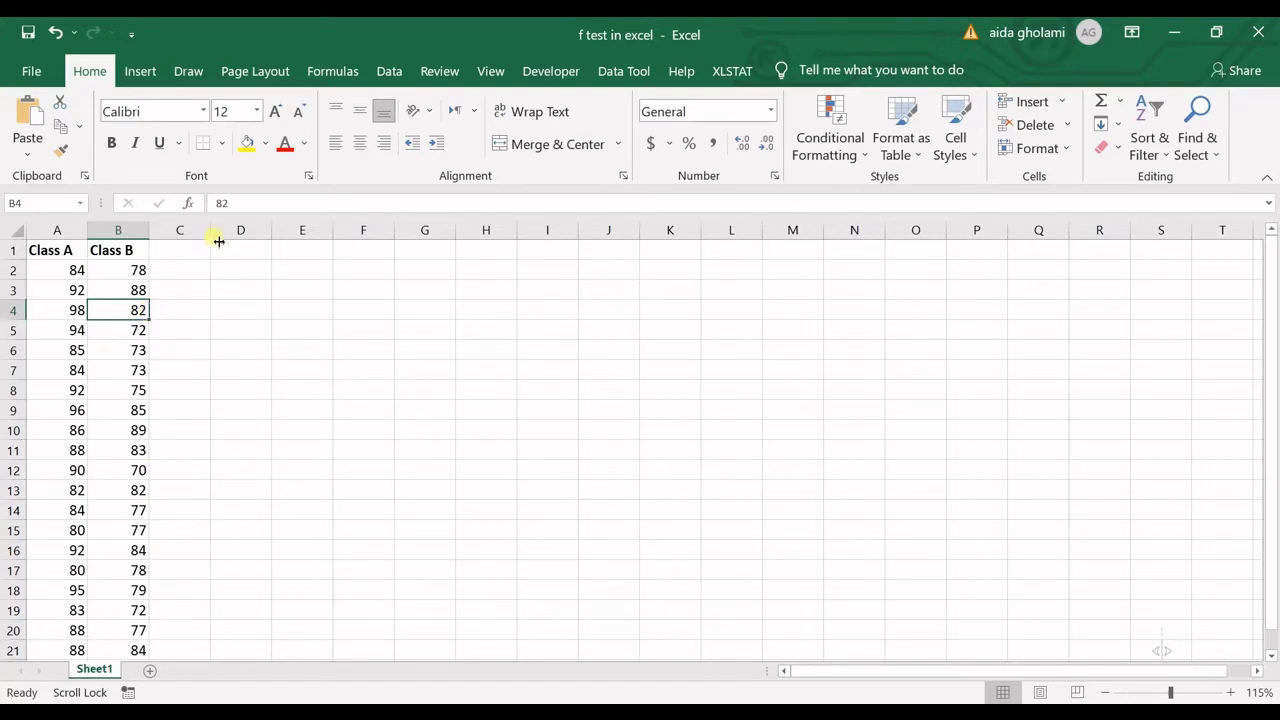
click(252, 293)
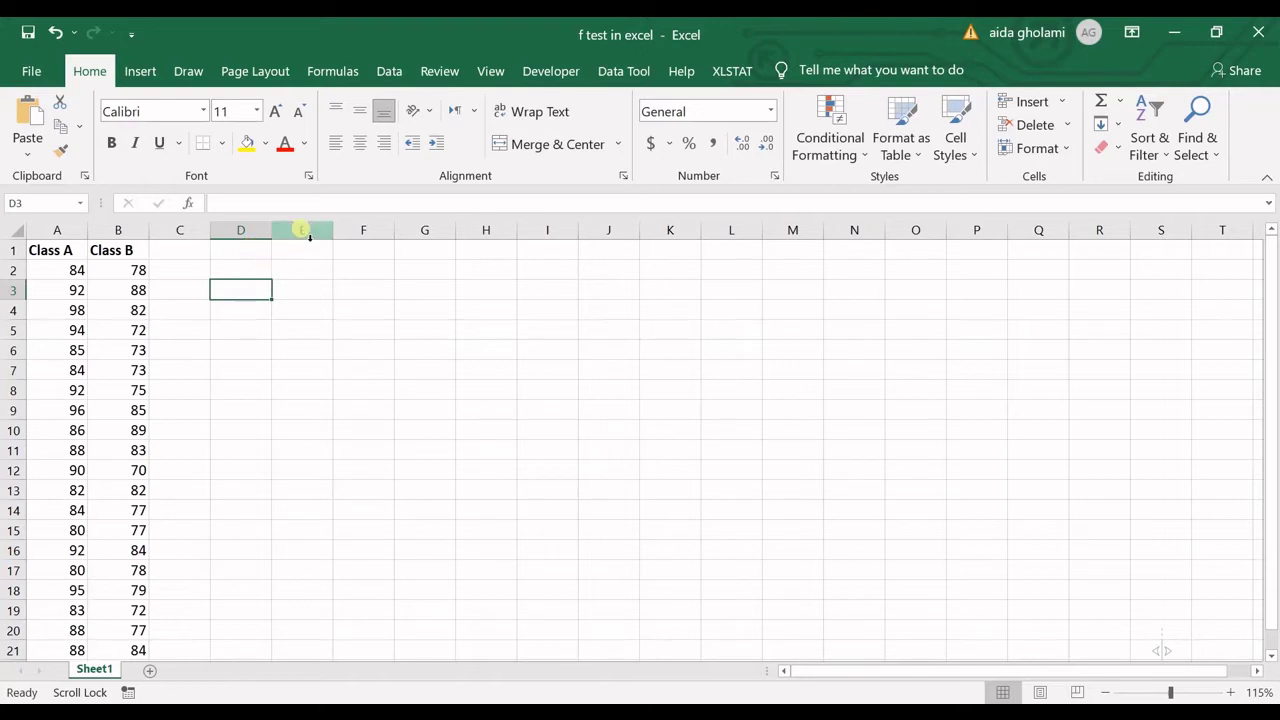
click(326, 269)
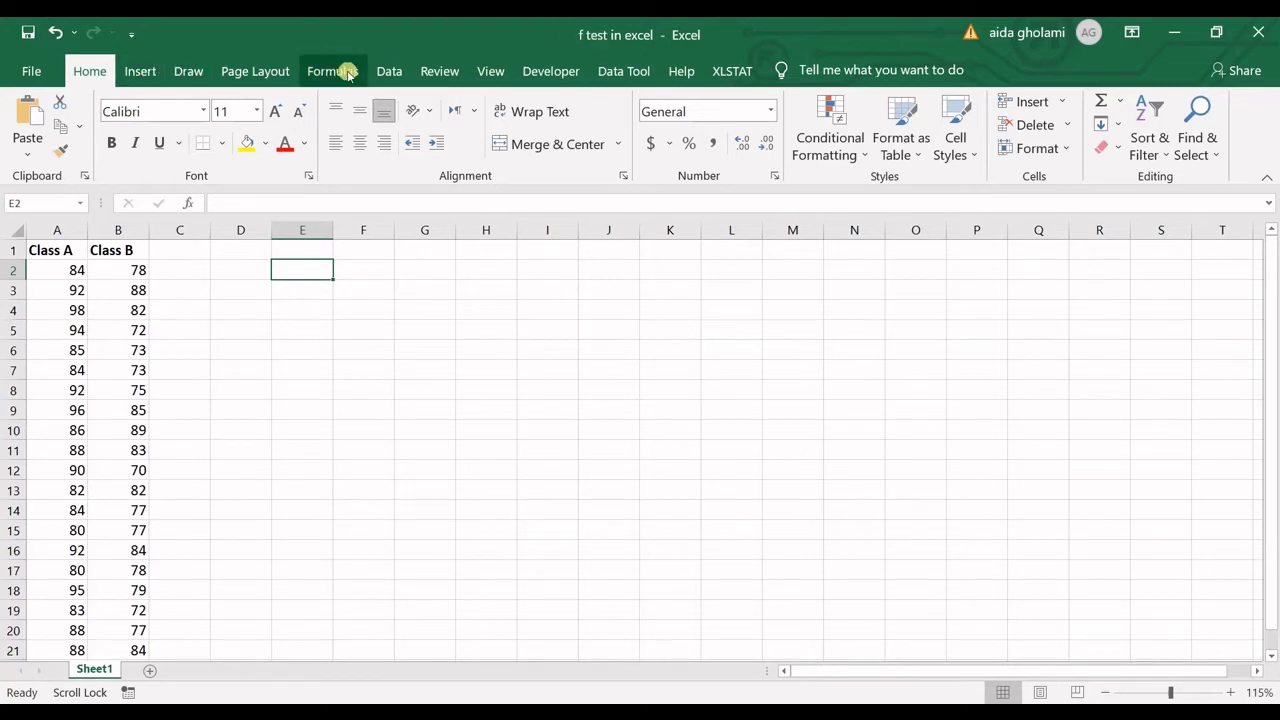
- Check in the list of available Excel add-ins that Analysis ToolPak is enabled, and accept the list
click(389, 71)
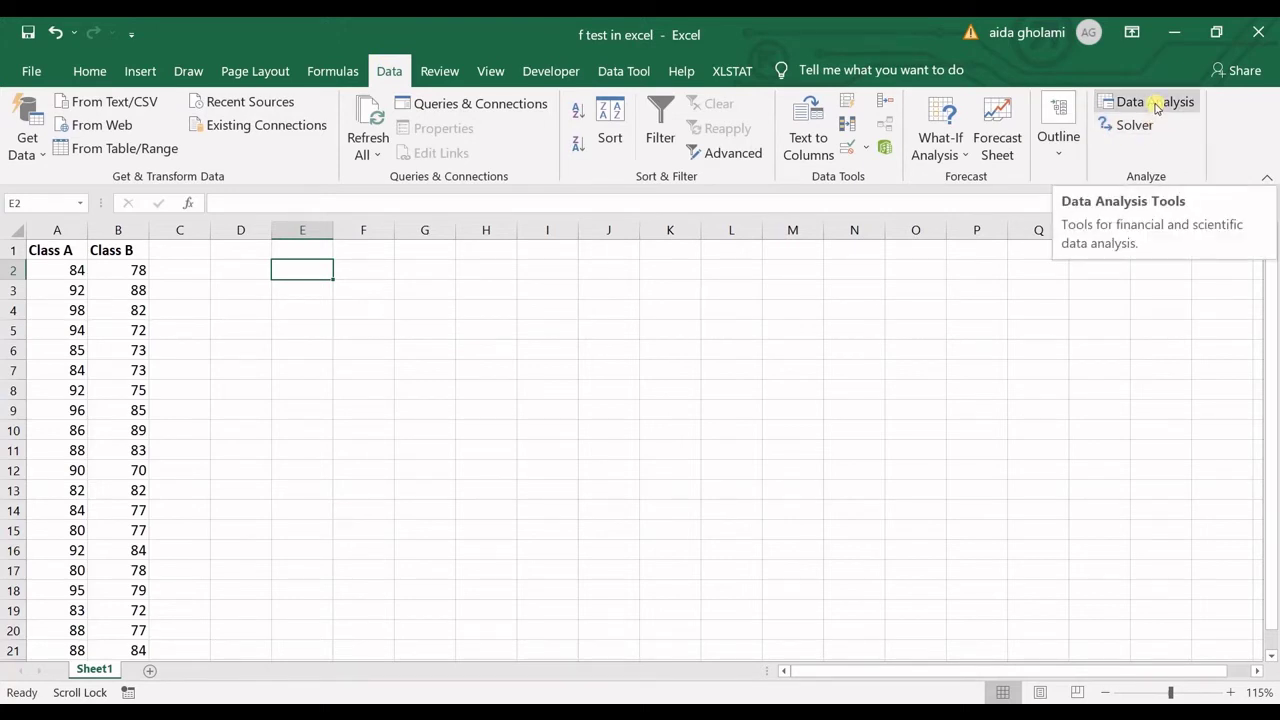
click(30, 76)
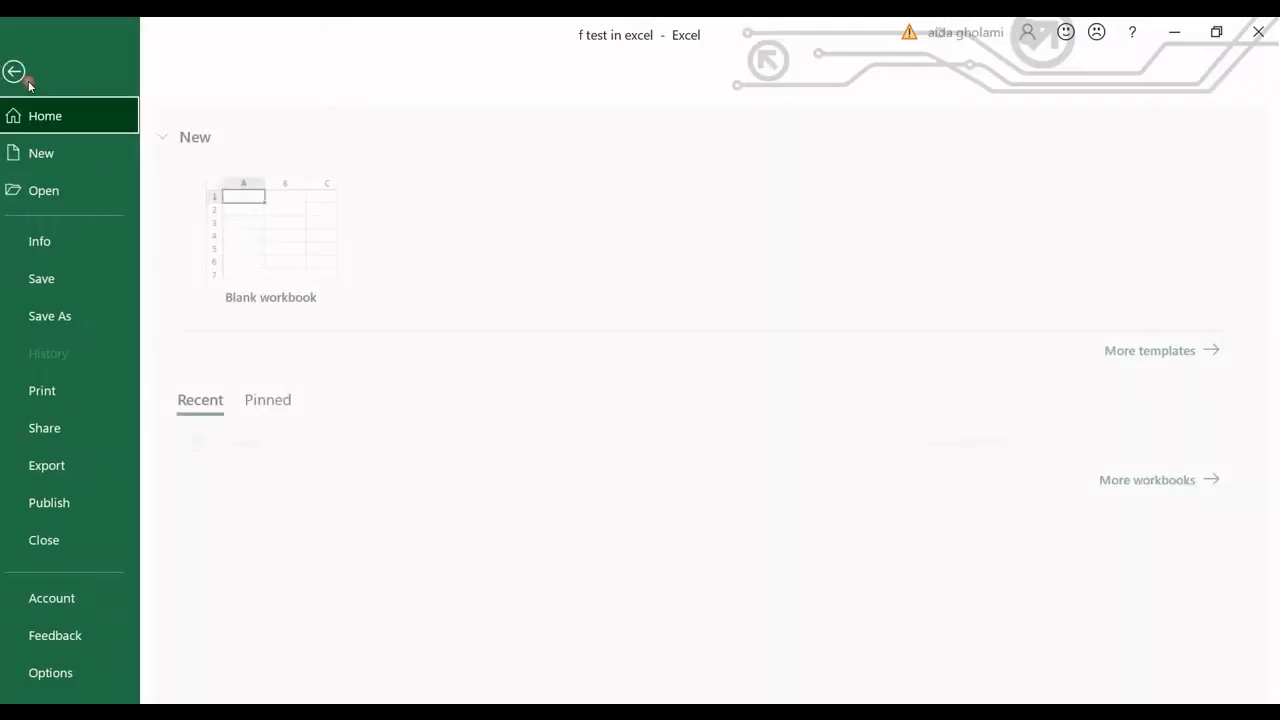
click(60, 668)
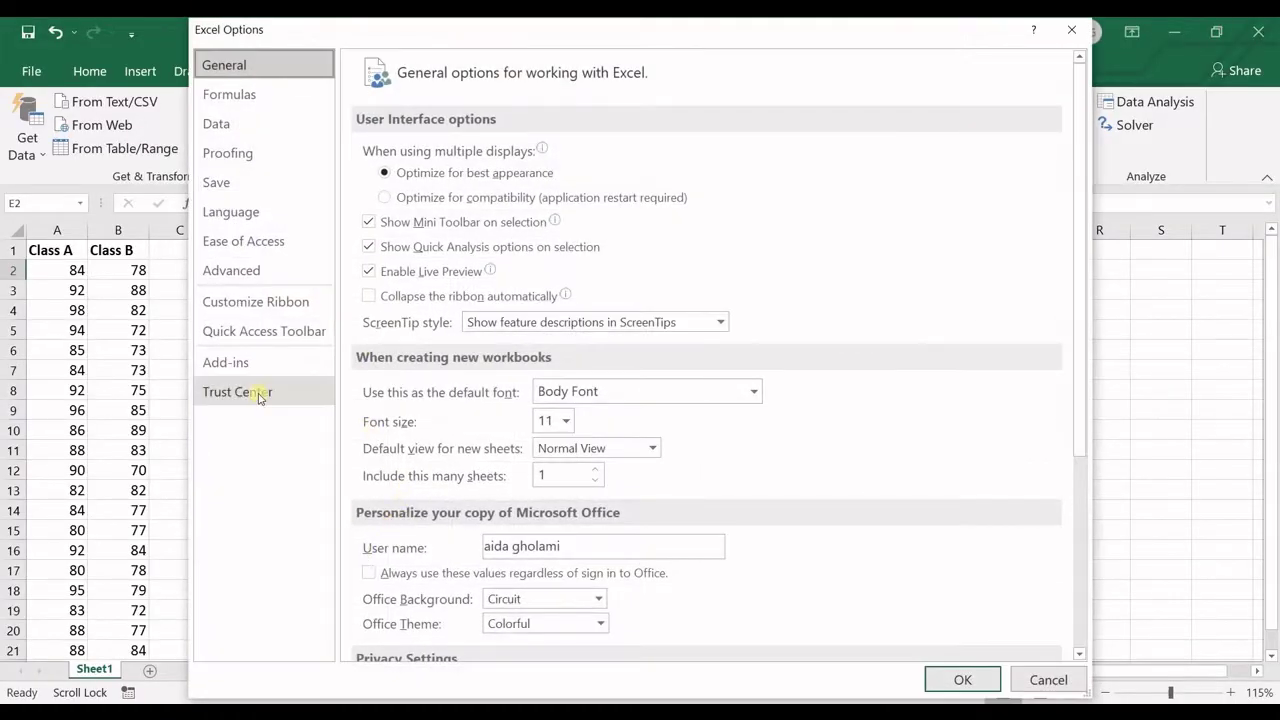
click(308, 362)
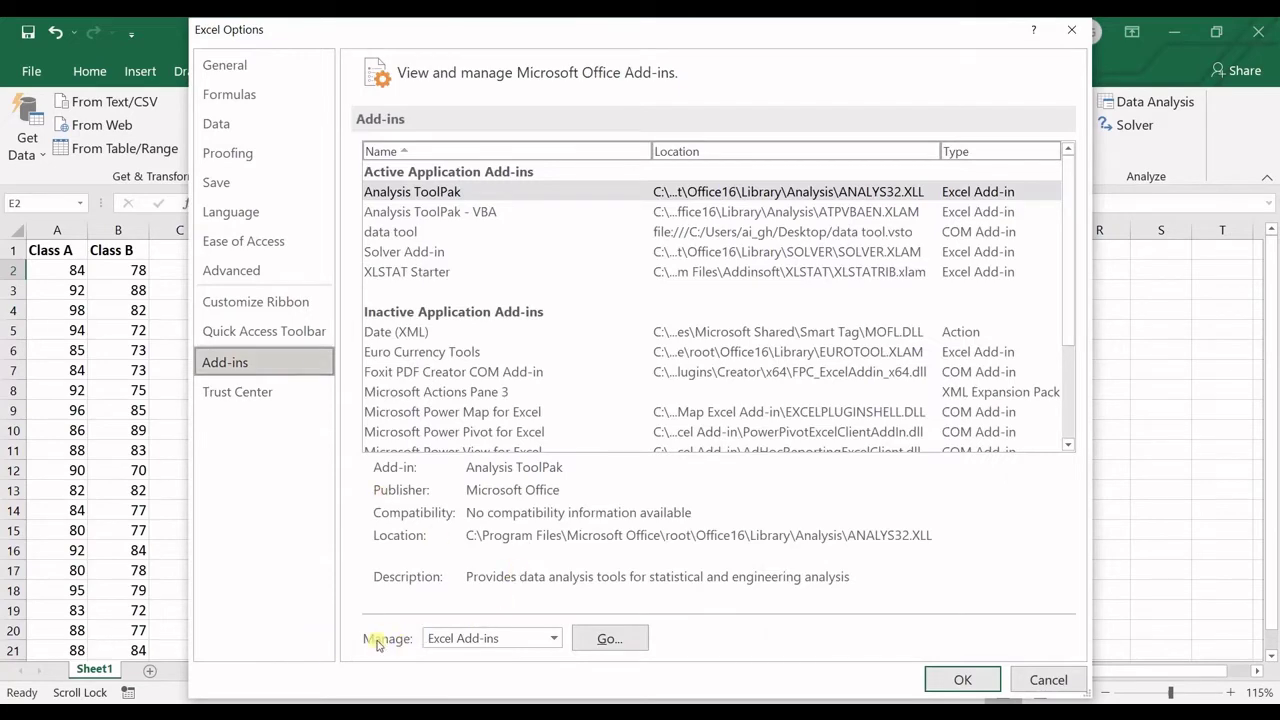
click(550, 638)
click(606, 638)
click(609, 638)
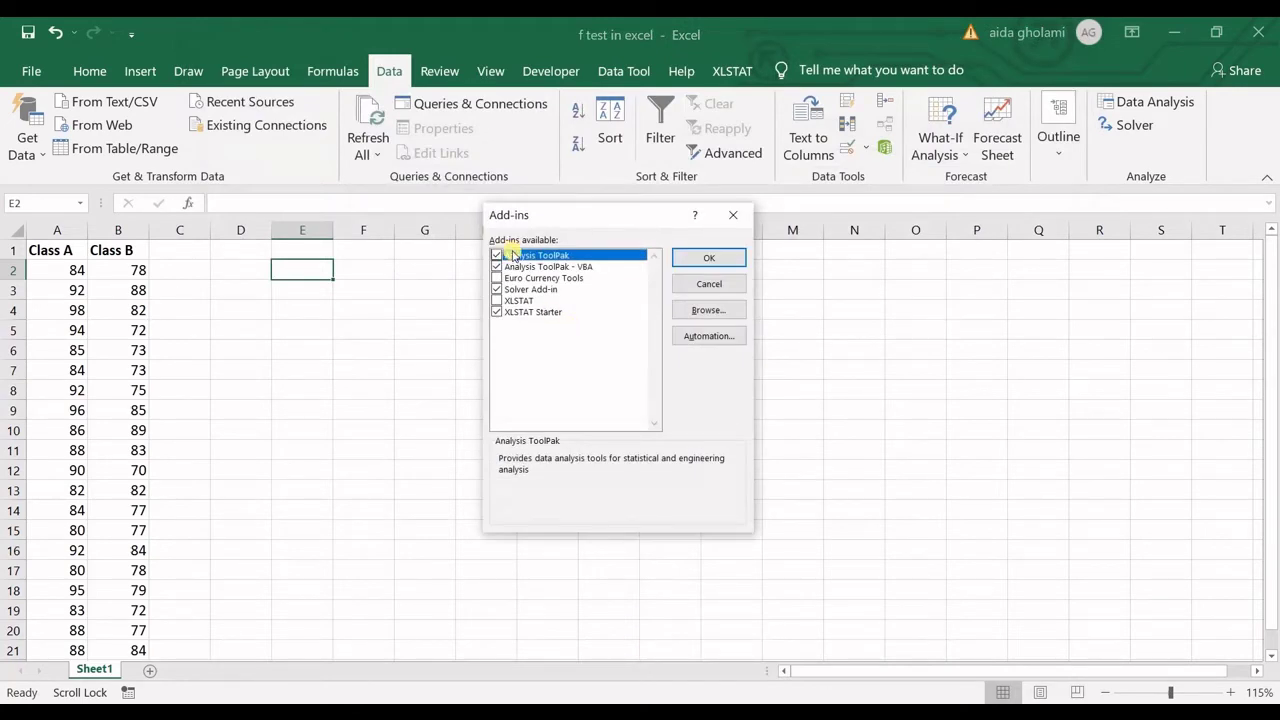
click(739, 264)
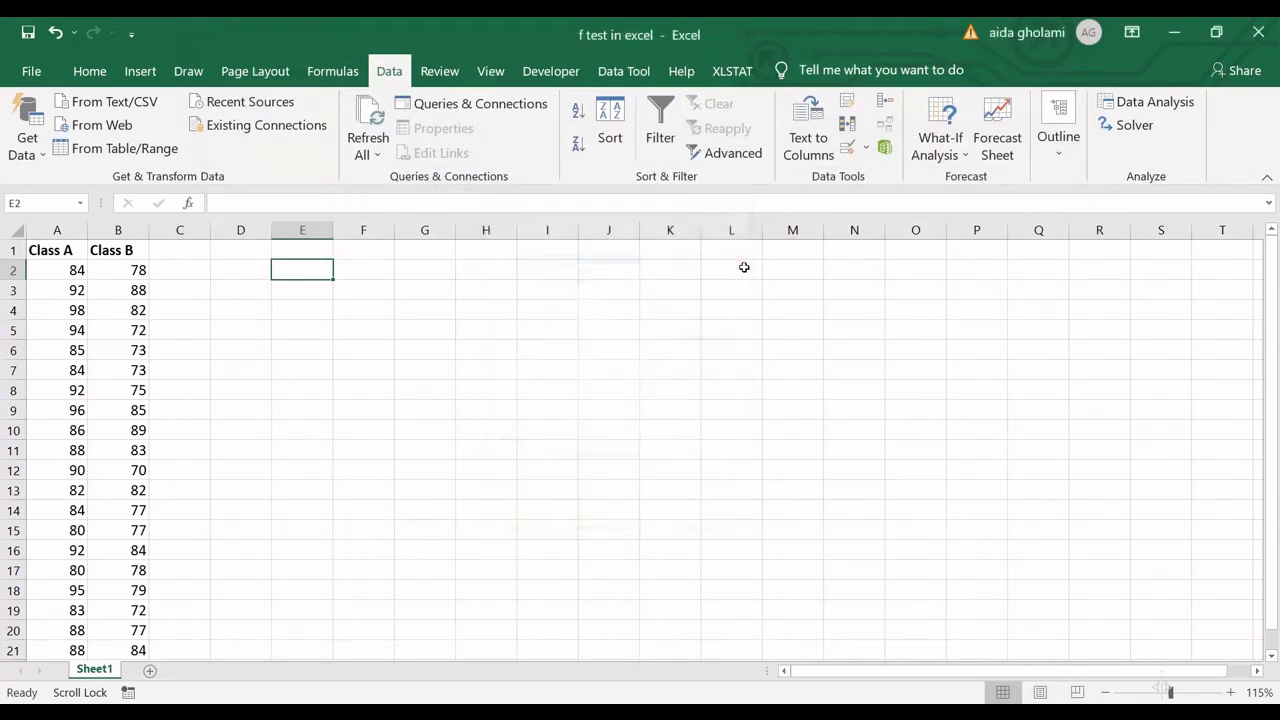
click(1125, 108)
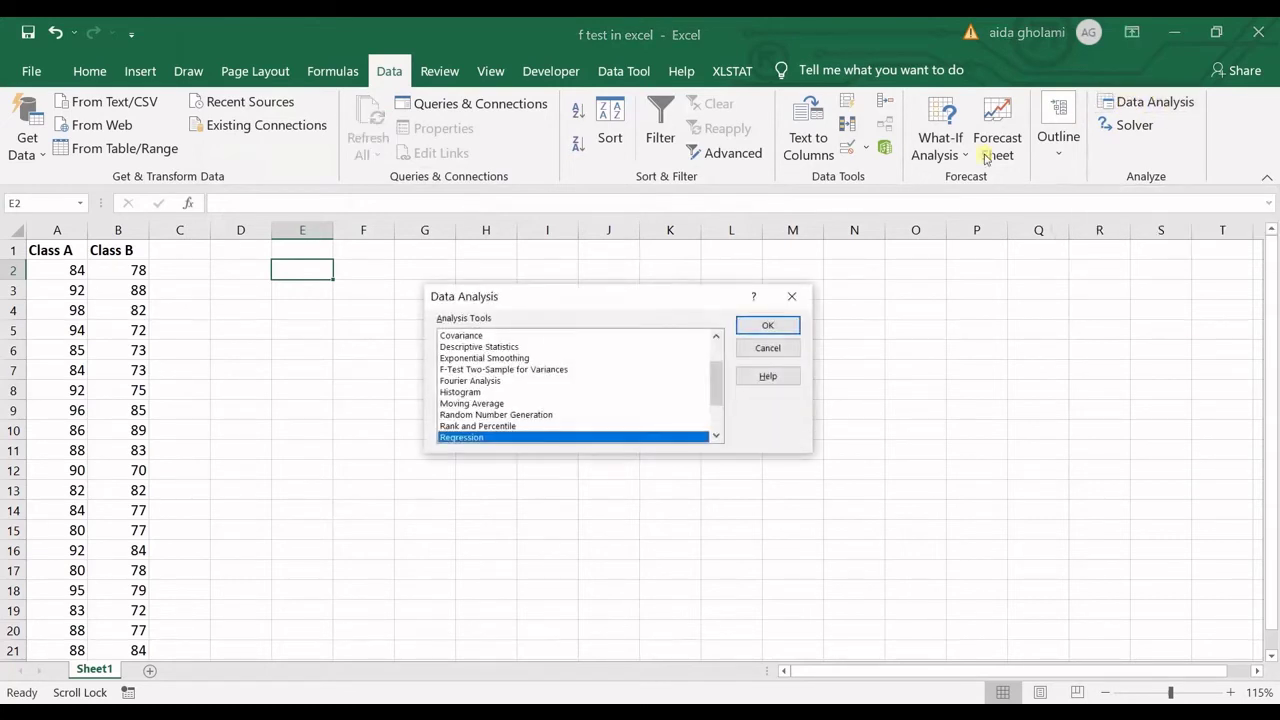
scroll(510, 388, down, 1)
scroll(490, 400, up, 2)
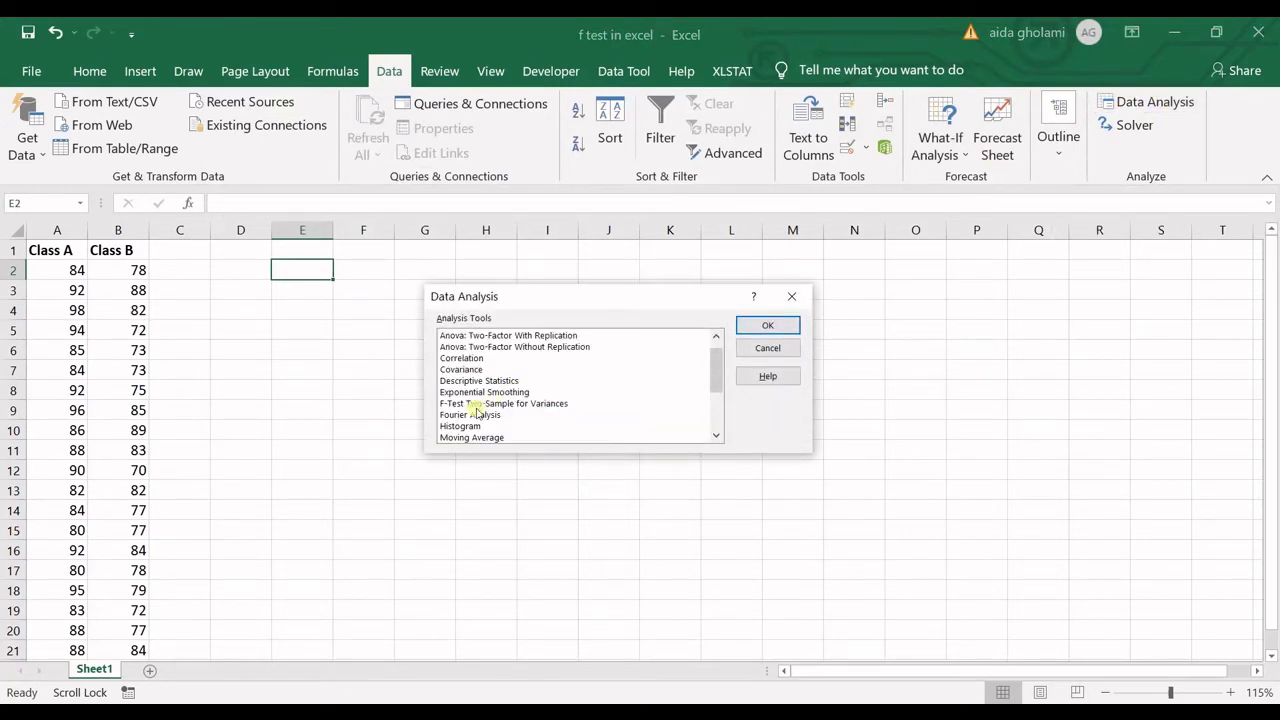
click(468, 404)
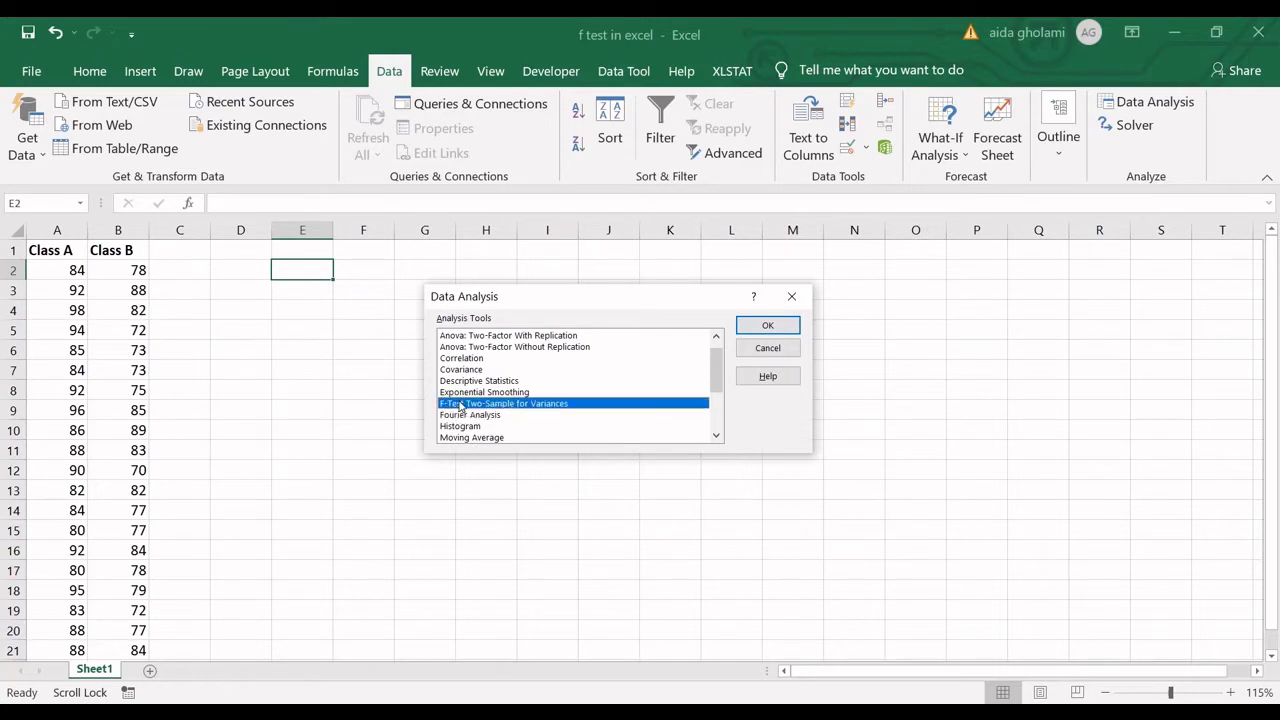
click(795, 300)
- Calculate the sample variance of the Class A scores in cell A22 with =VAR.S(A2:A21)
scroll(257, 449, down, 1)
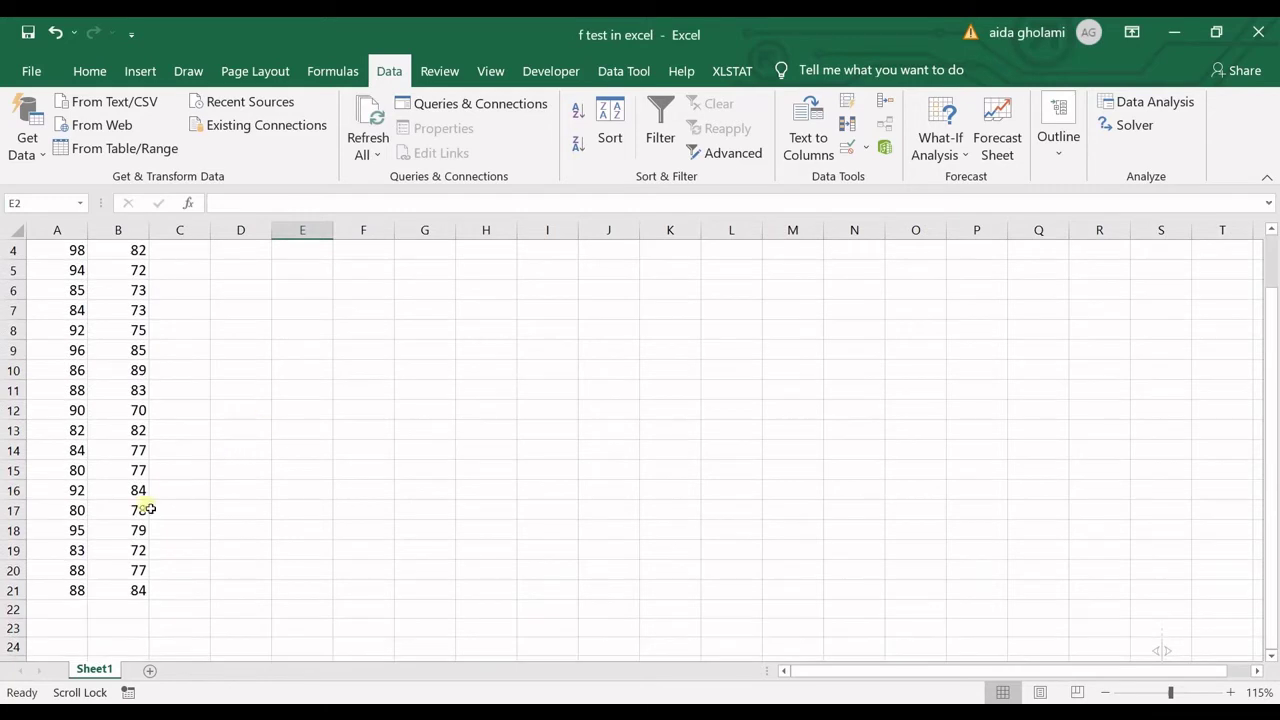
click(61, 628)
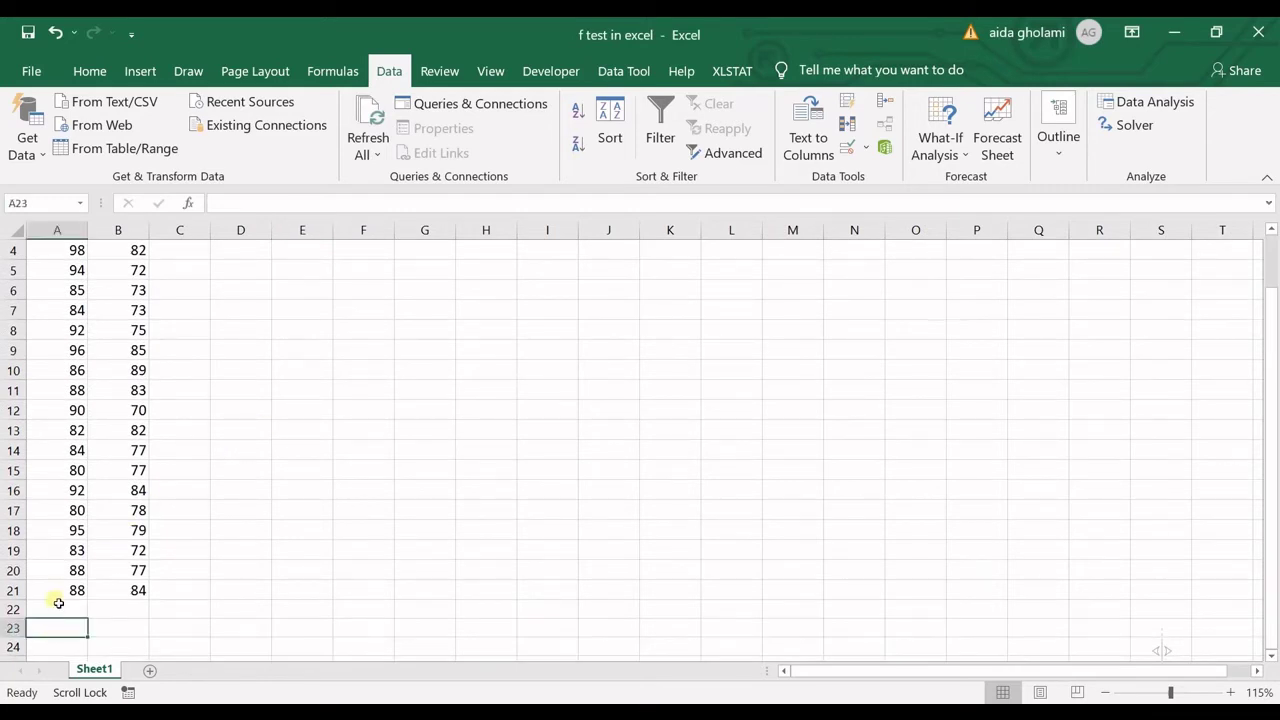
click(59, 605)
key(Down)
key(Down)
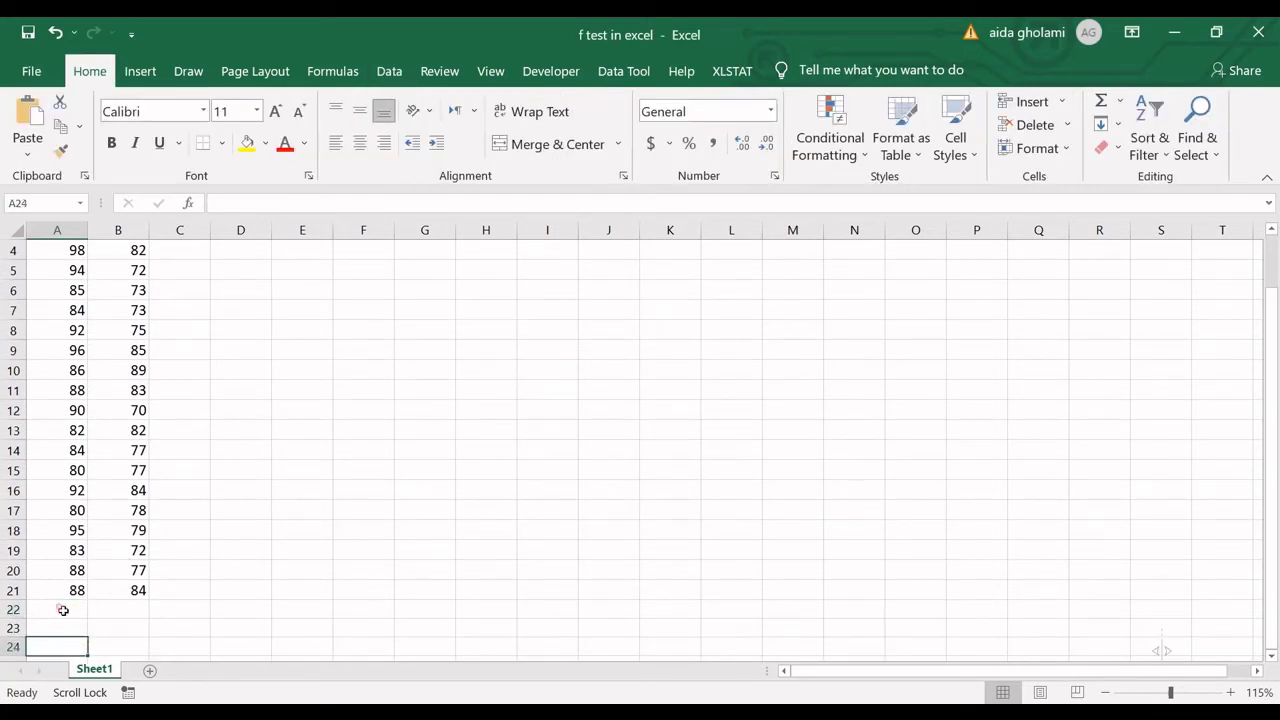
click(62, 610)
text(=)
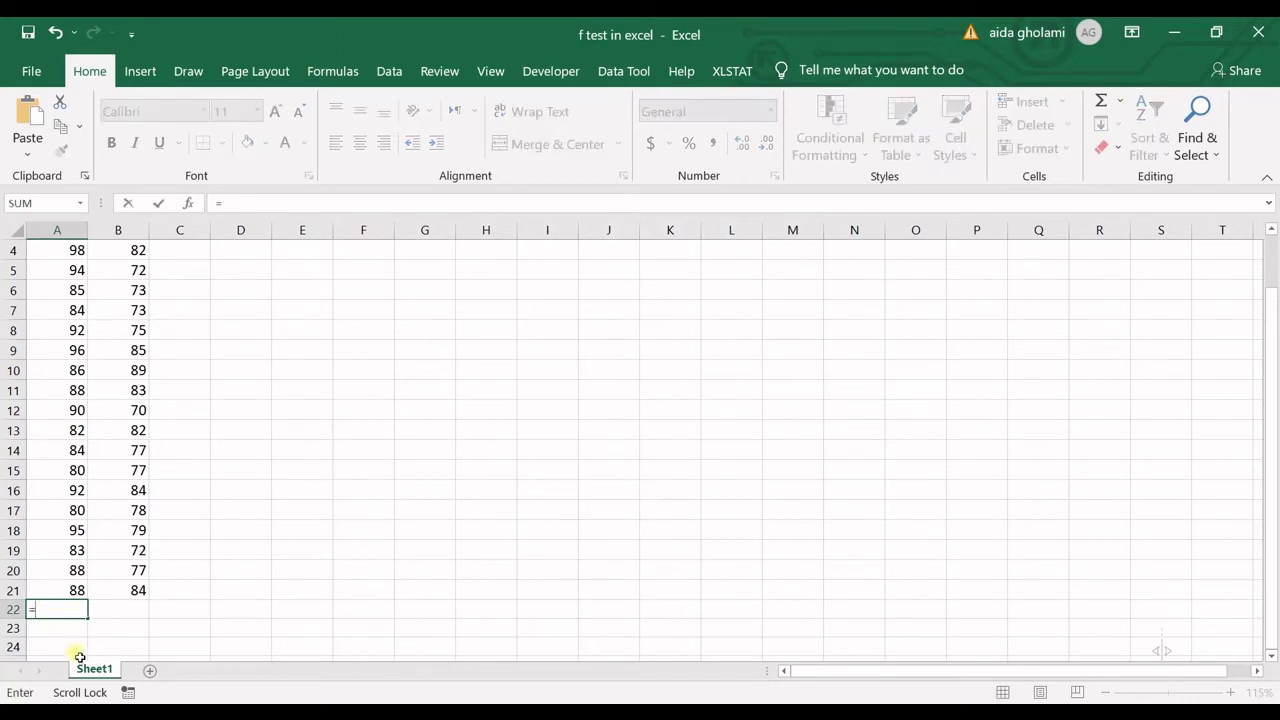
text(va)
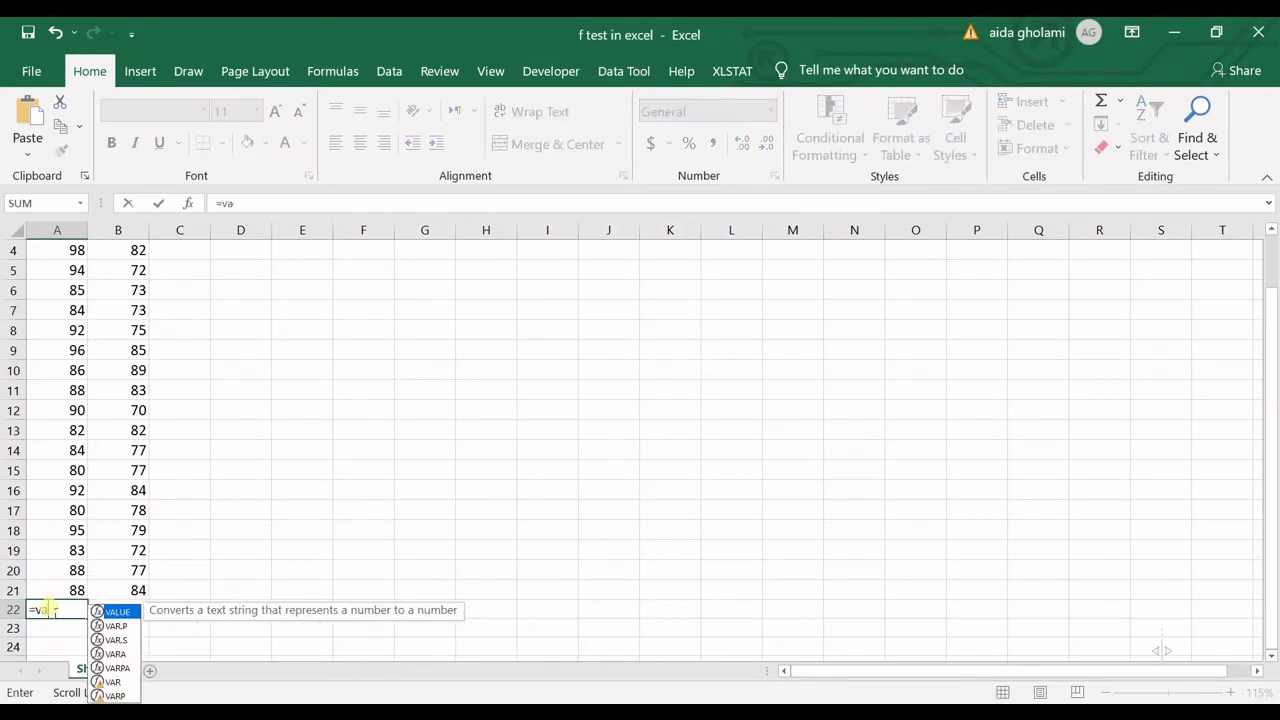
click(128, 640)
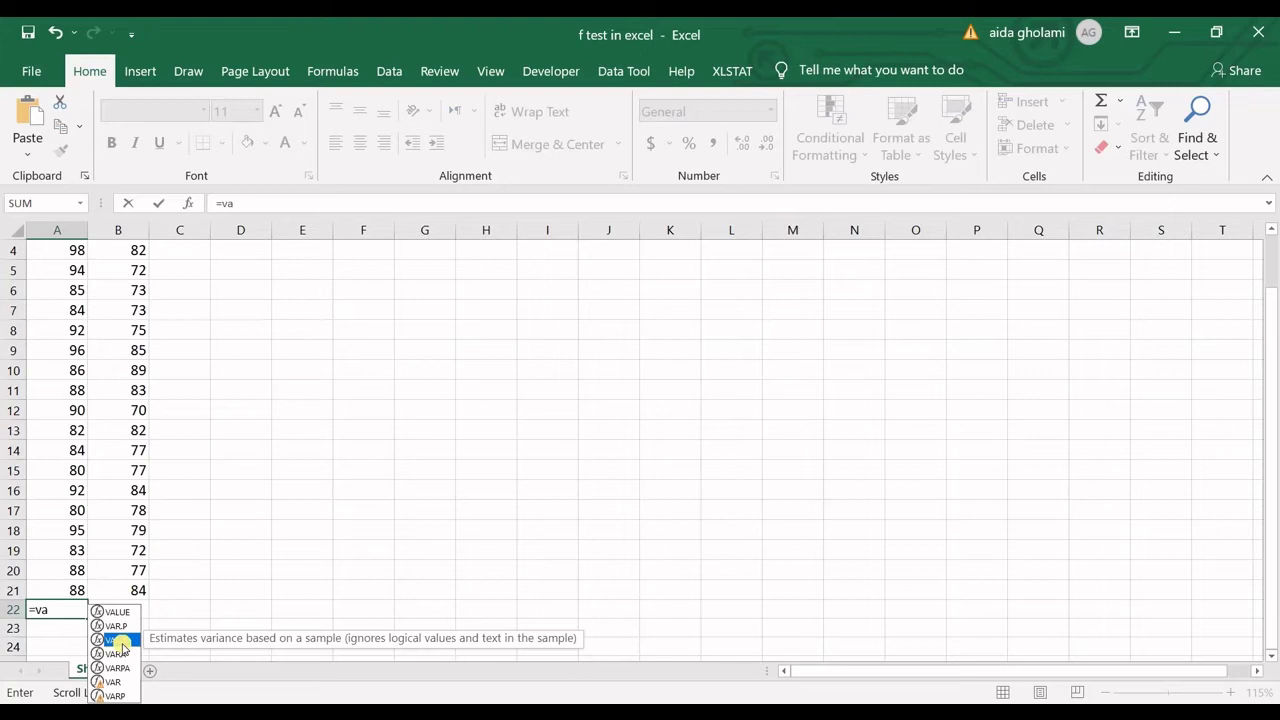
double_click(128, 640)
drag(75, 590, 38, 274)
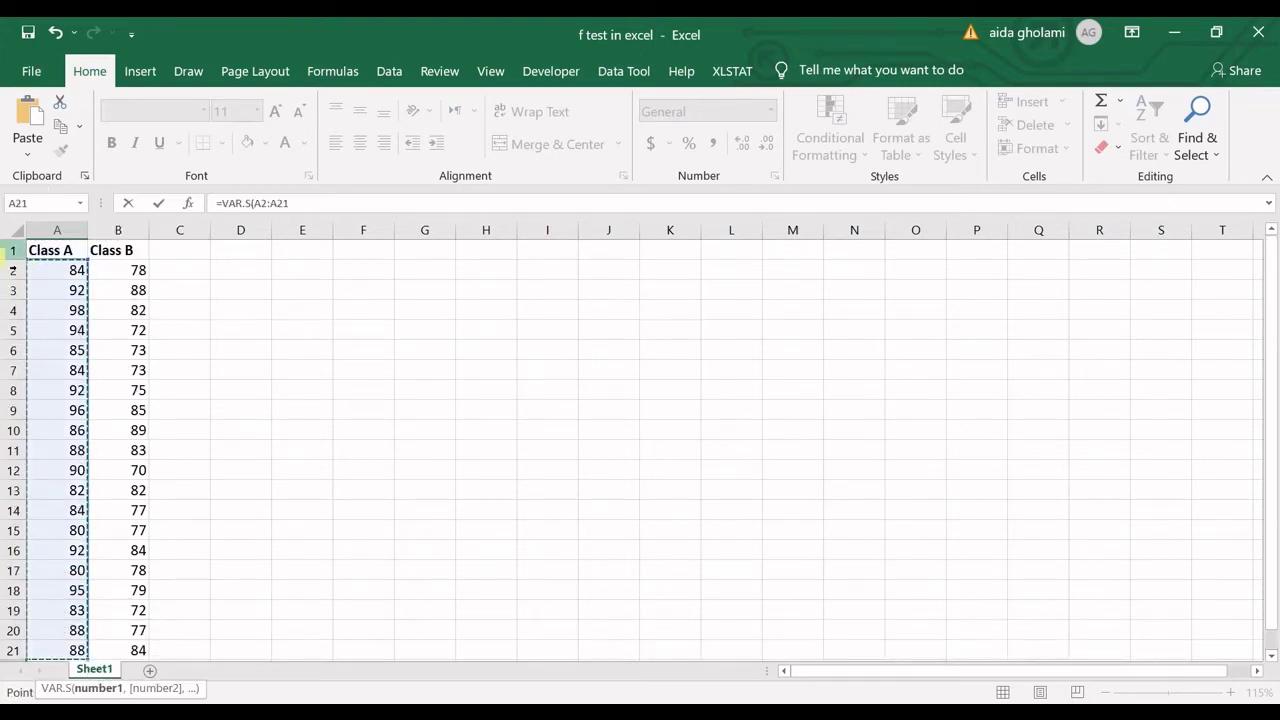
text())
key(Return)
scroll(68, 451, up, 3)
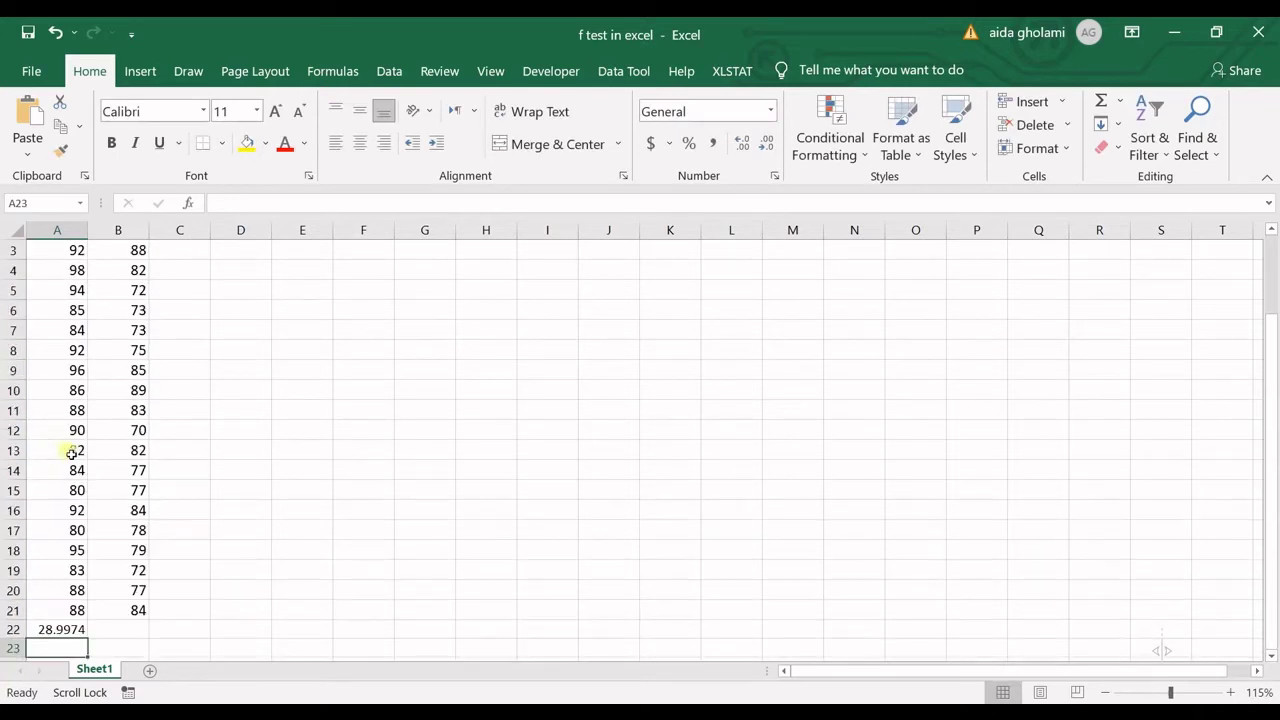
- Fill the variance formula from A22 across to B22 so it covers the Class B scores
click(53, 634)
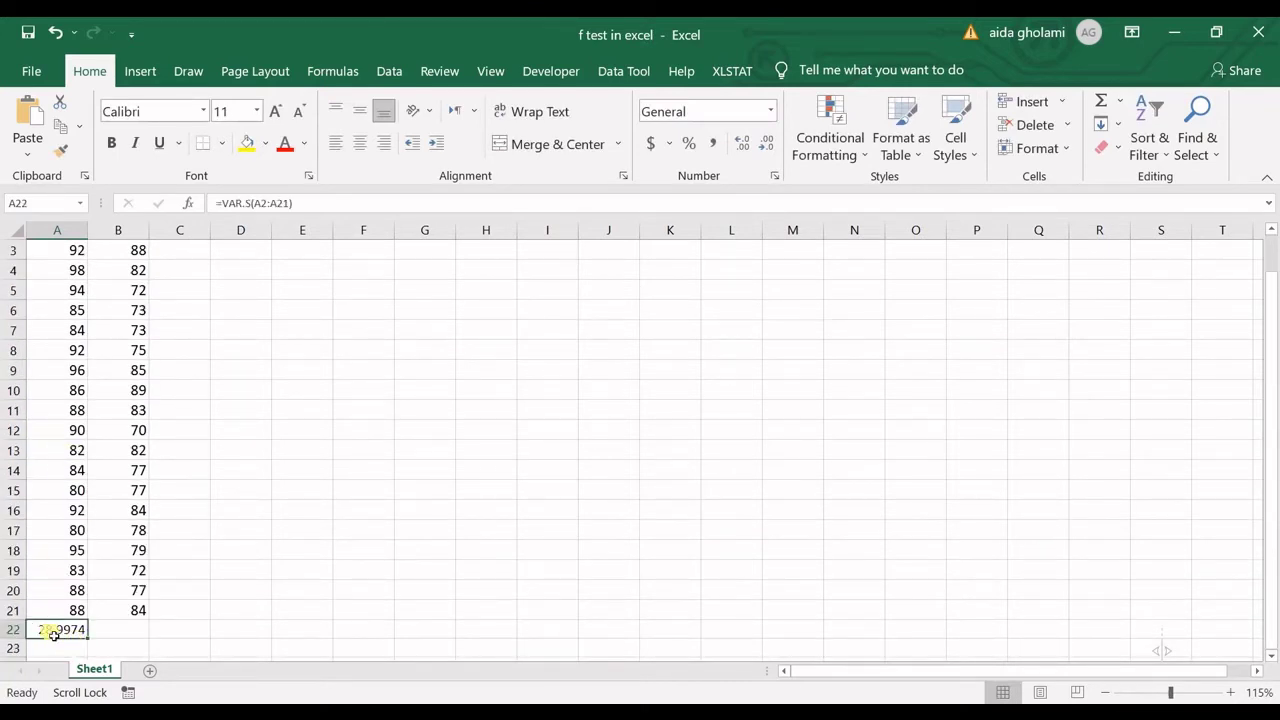
scroll(40, 351, up, 1)
scroll(40, 529, down, 1)
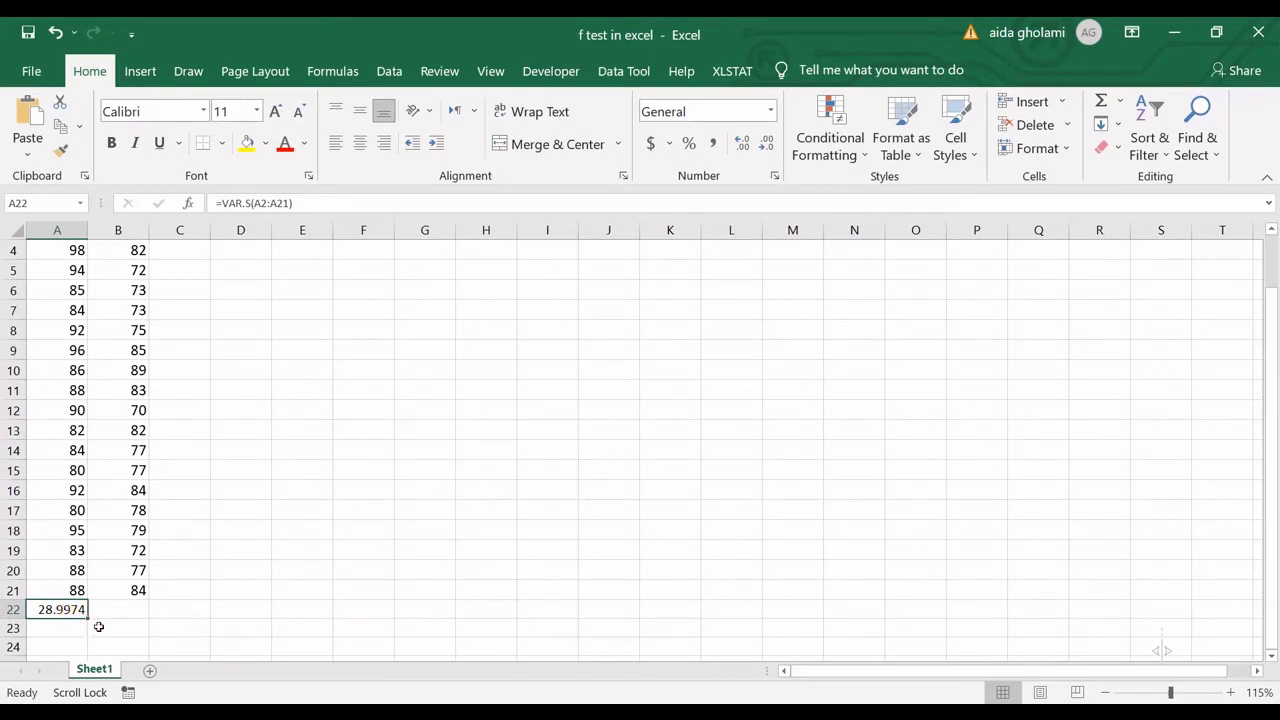
drag(102, 627, 145, 627)
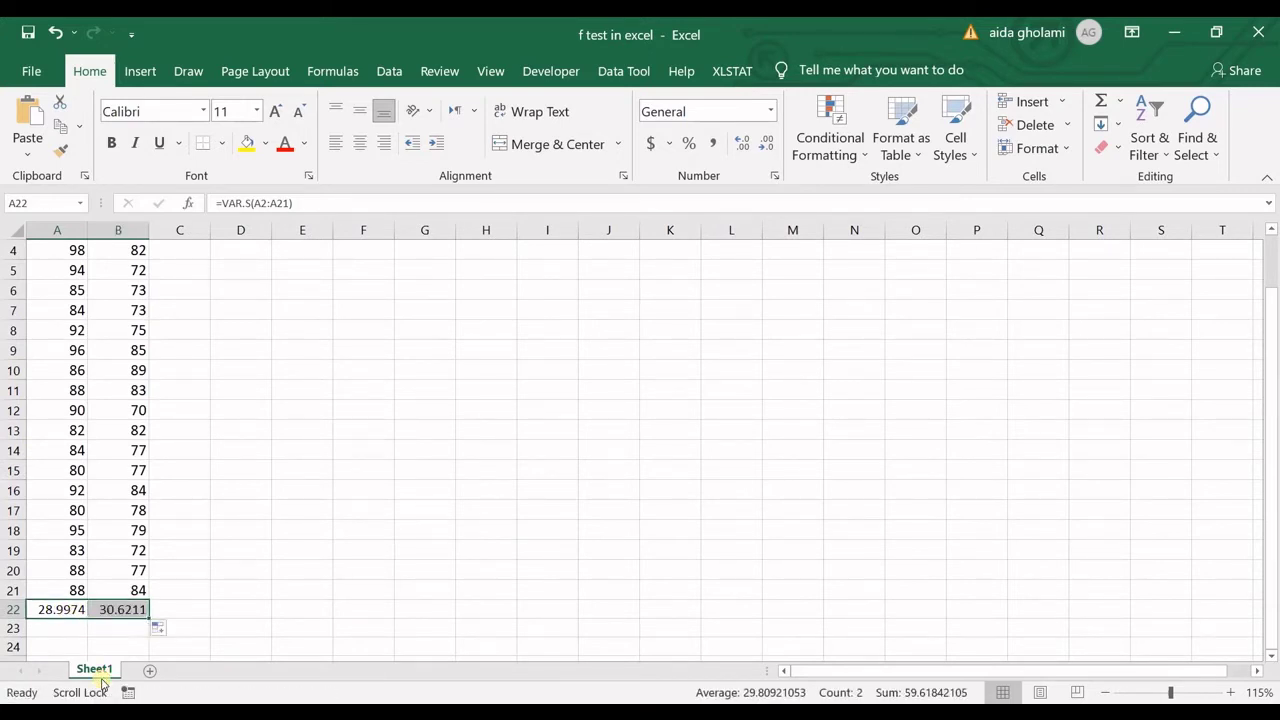
scroll(113, 610, up, 1)
scroll(113, 610, up, 1)
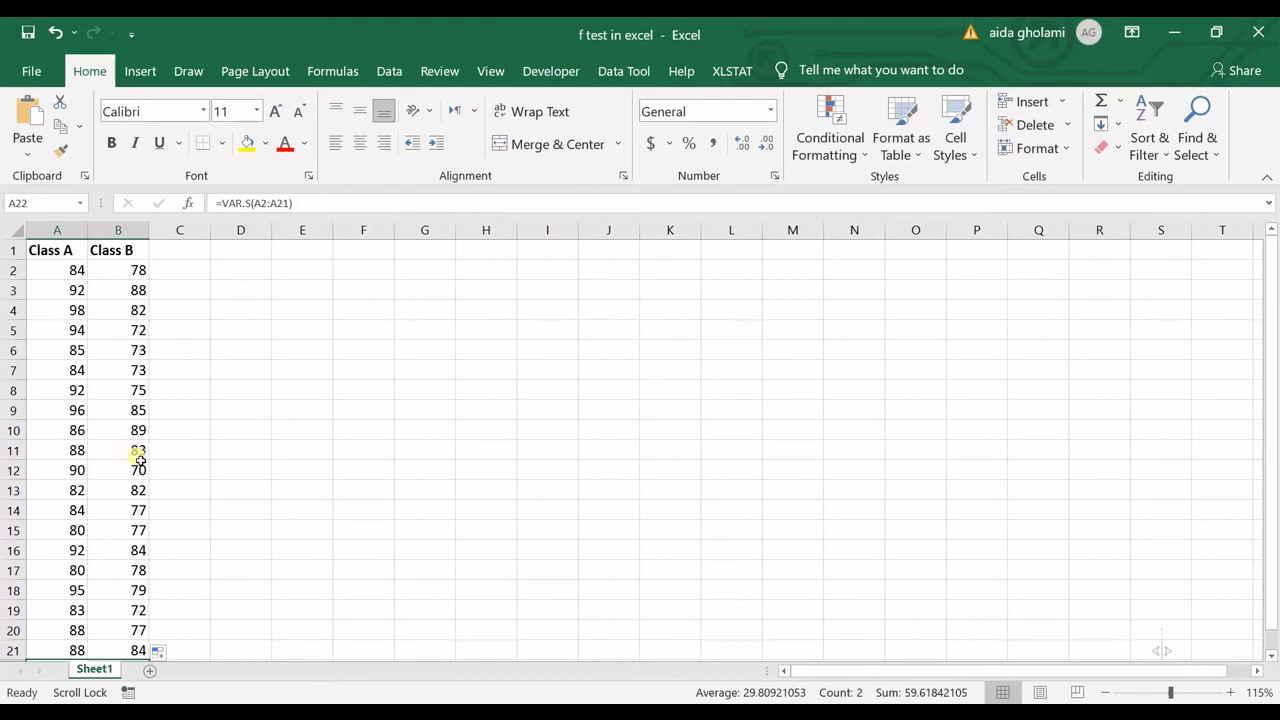
scroll(137, 460, down, 2)
click(118, 573)
click(120, 549)
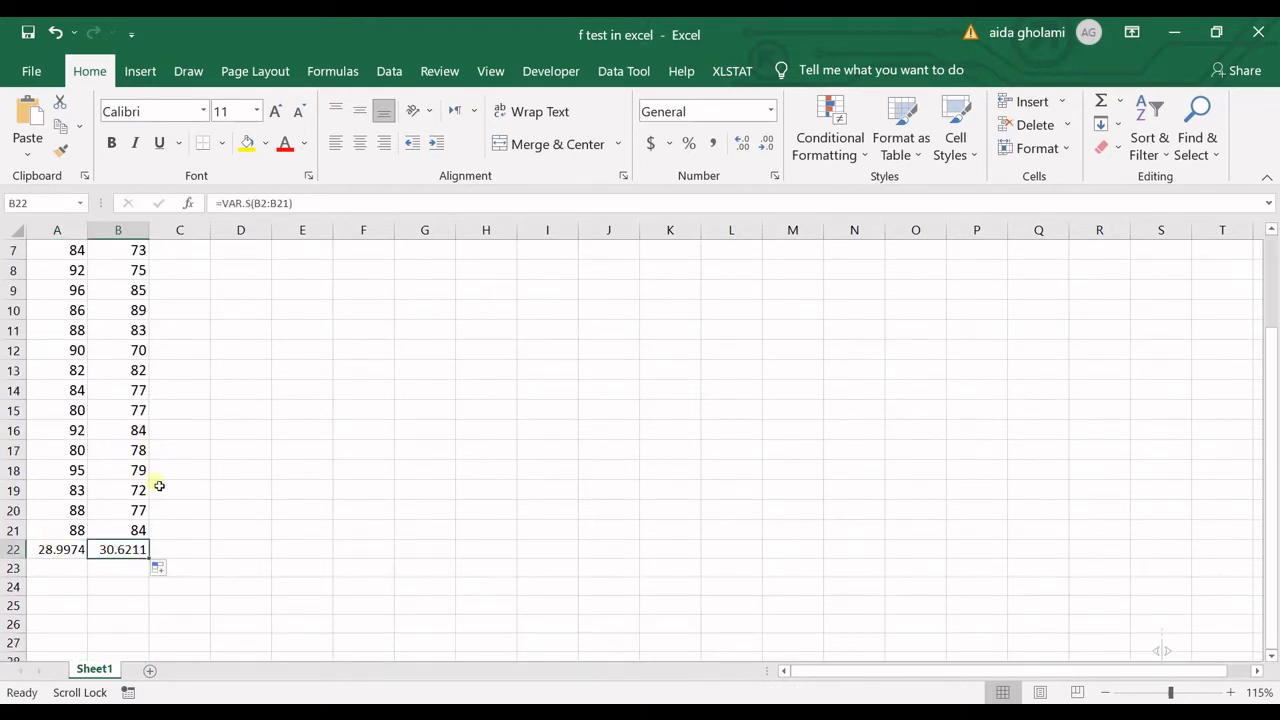
click(70, 550)
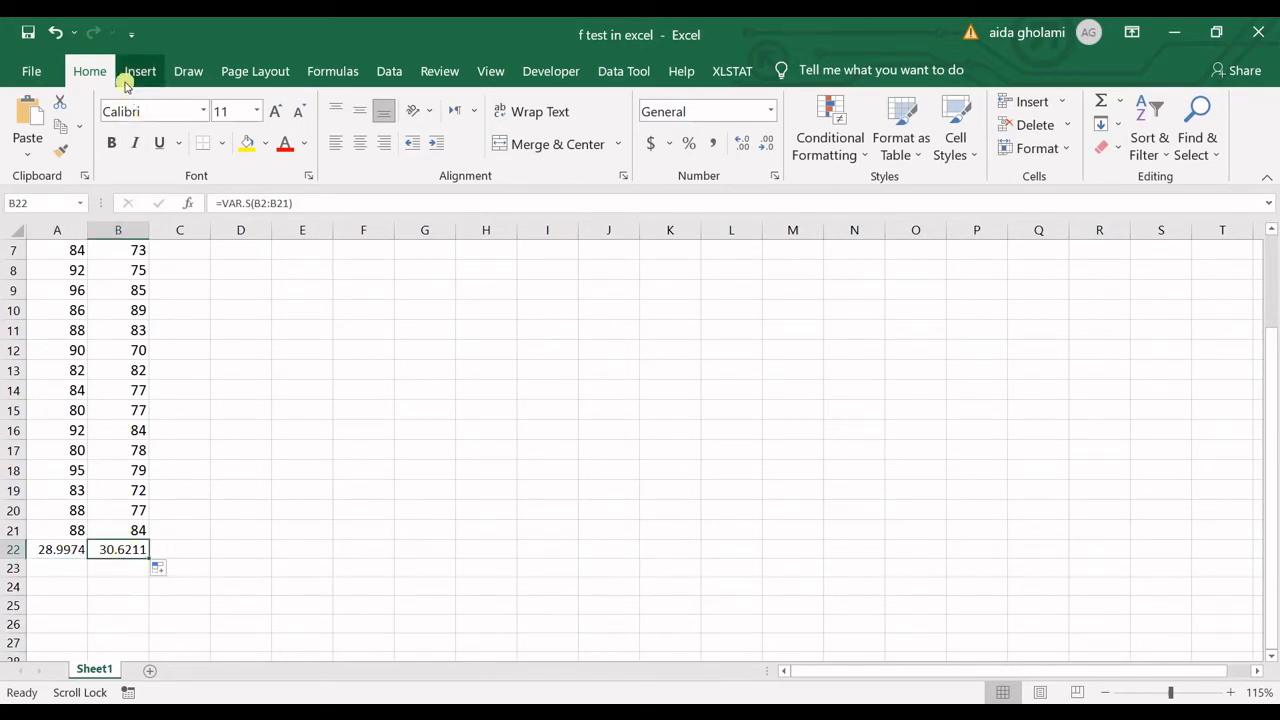
- Handwrite an opening brace and the null hypothesis H0: VA = VB in black ink beside the score columns
click(186, 71)
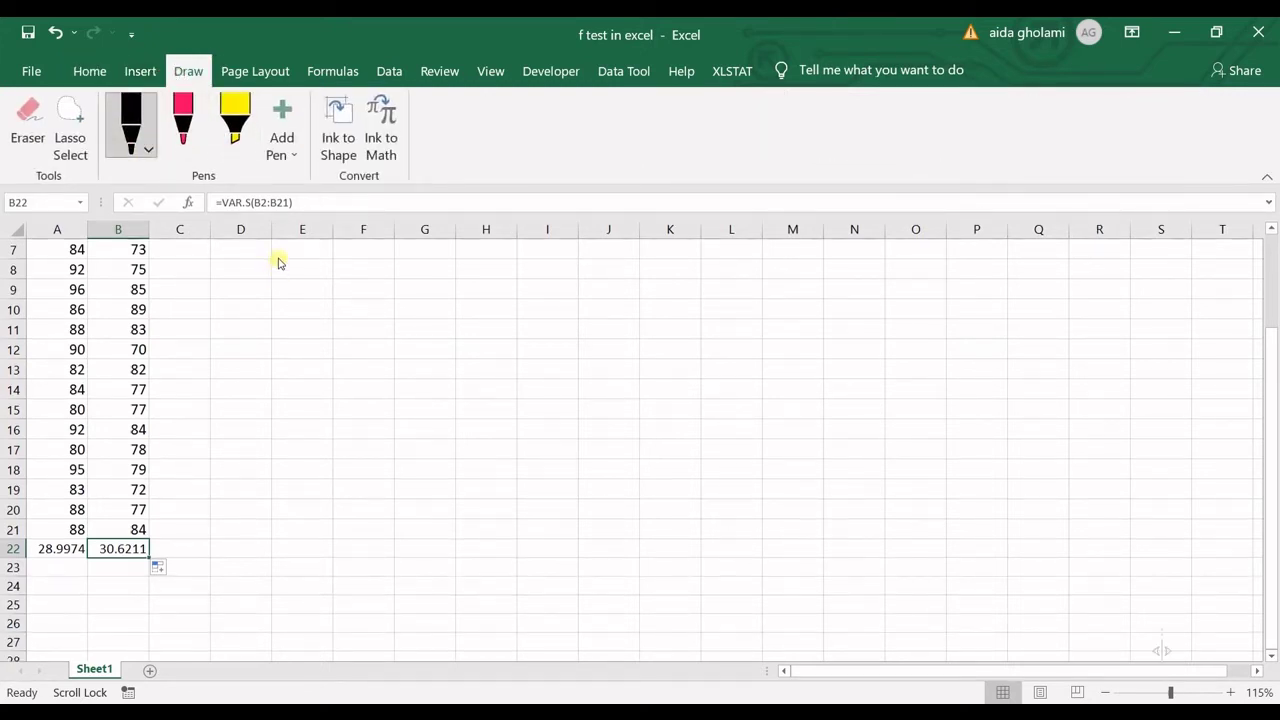
drag(279, 258, 283, 295)
drag(282, 377, 305, 449)
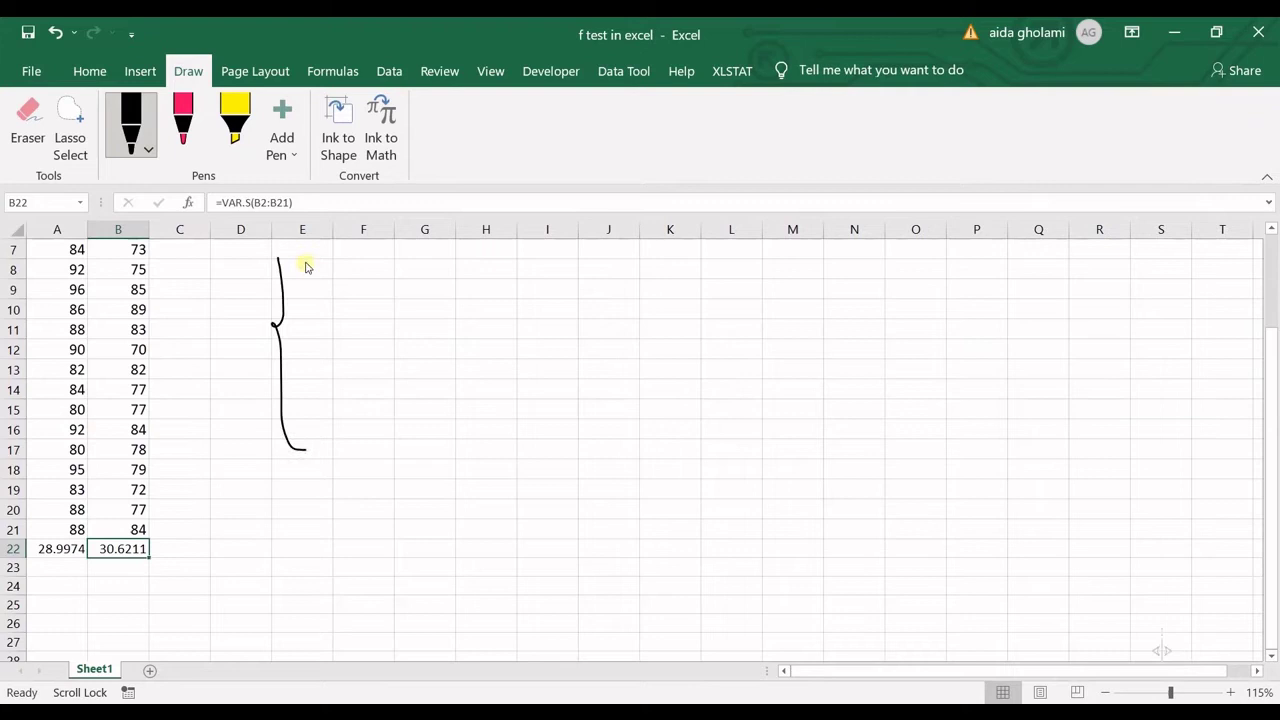
mouse_move(302, 262)
mouse_down()
mouse_move(302, 292)
mouse_move(320, 305)
mouse_move(320, 281)
mouse_move(355, 305)
mouse_up()
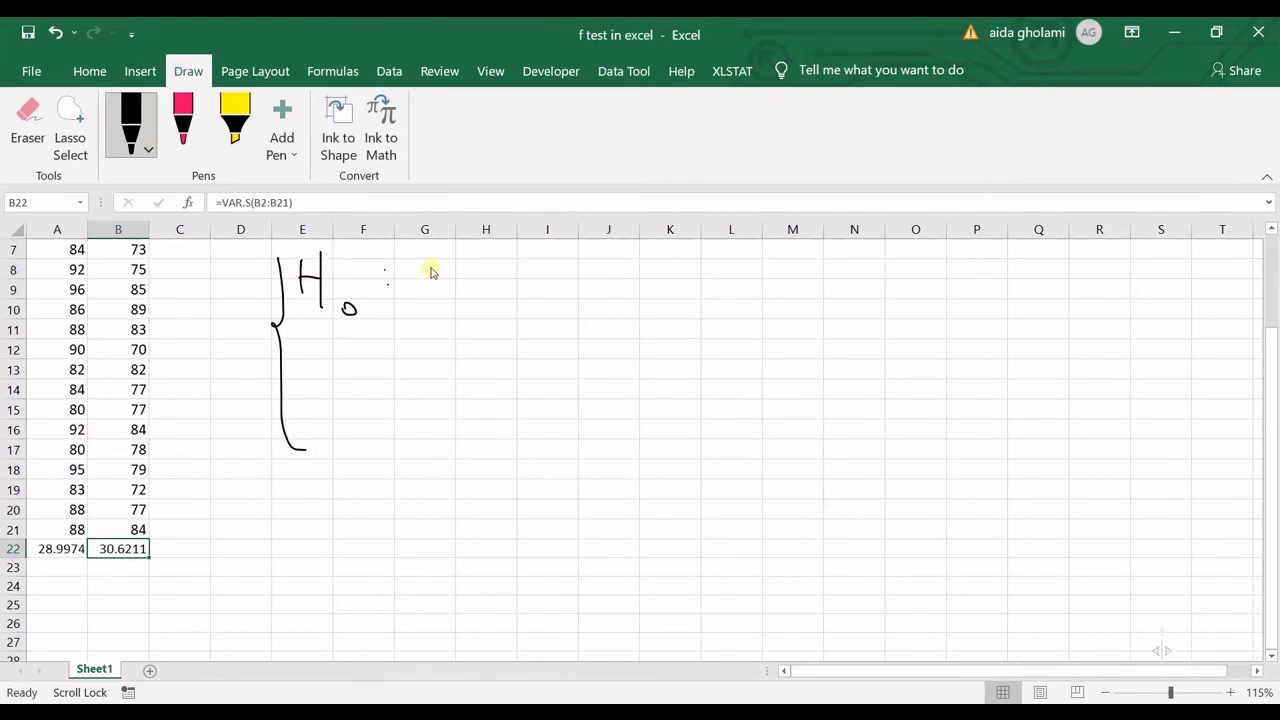
mouse_move(425, 250)
mouse_down()
mouse_move(432, 279)
mouse_move(449, 268)
mouse_move(458, 293)
mouse_move(522, 287)
mouse_move(546, 268)
mouse_move(569, 296)
mouse_move(572, 285)
mouse_up()
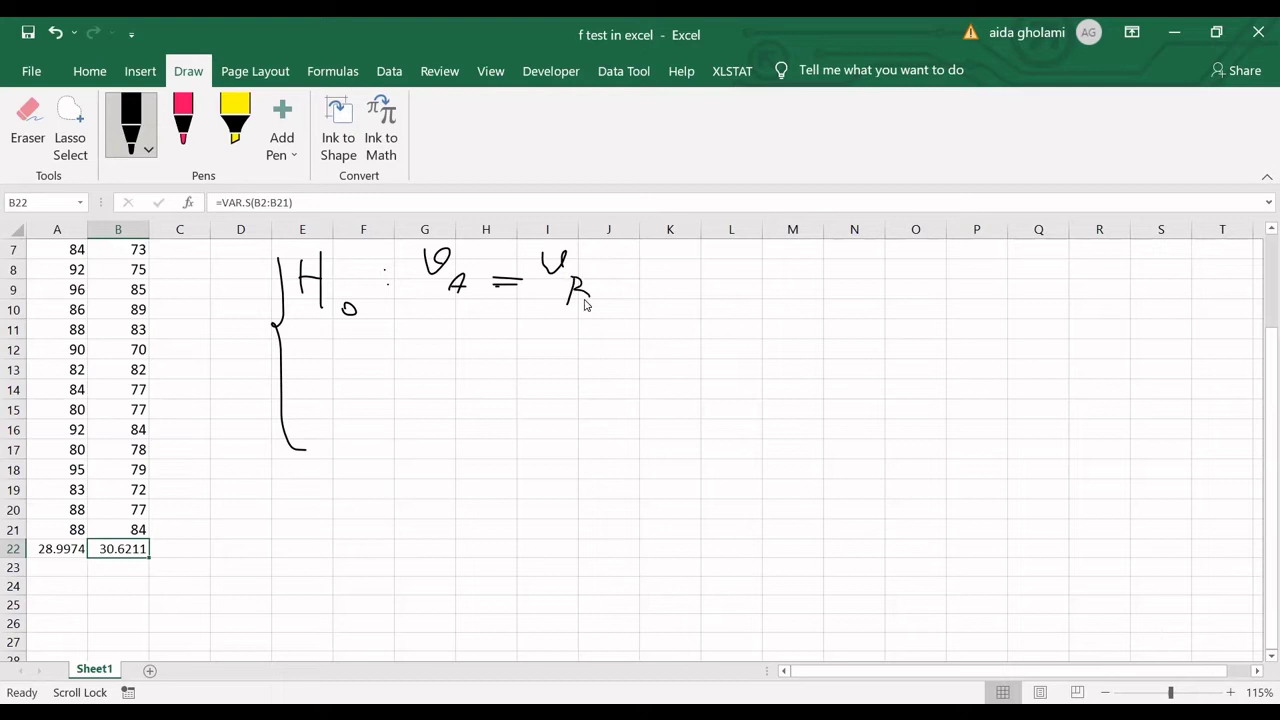
- Handwrite the alternative hypothesis H1: VB > VA in black ink below the null hypothesis
mouse_move(317, 374)
mouse_down()
mouse_move(315, 412)
mouse_move(338, 416)
mouse_move(338, 396)
mouse_move(364, 444)
mouse_up()
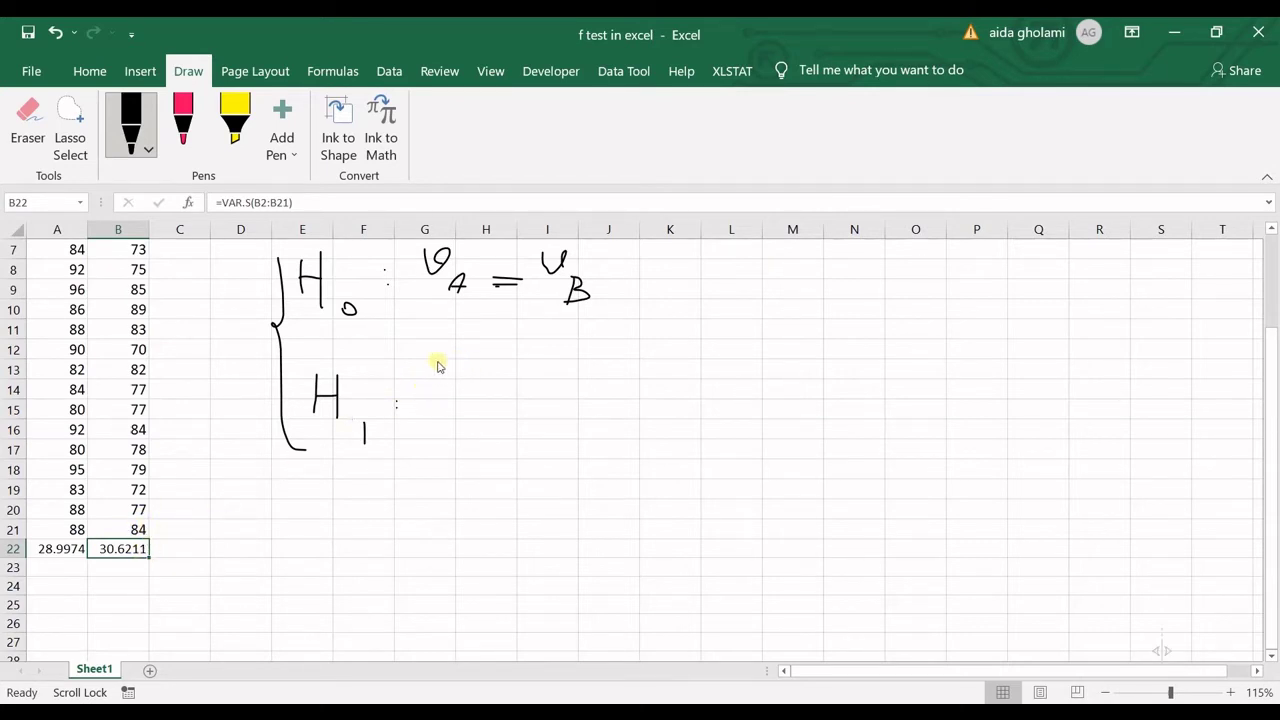
mouse_move(420, 363)
mouse_down()
mouse_move(445, 400)
mouse_move(452, 372)
mouse_move(457, 422)
mouse_move(470, 406)
mouse_move(458, 441)
mouse_up()
drag(500, 348, 495, 400)
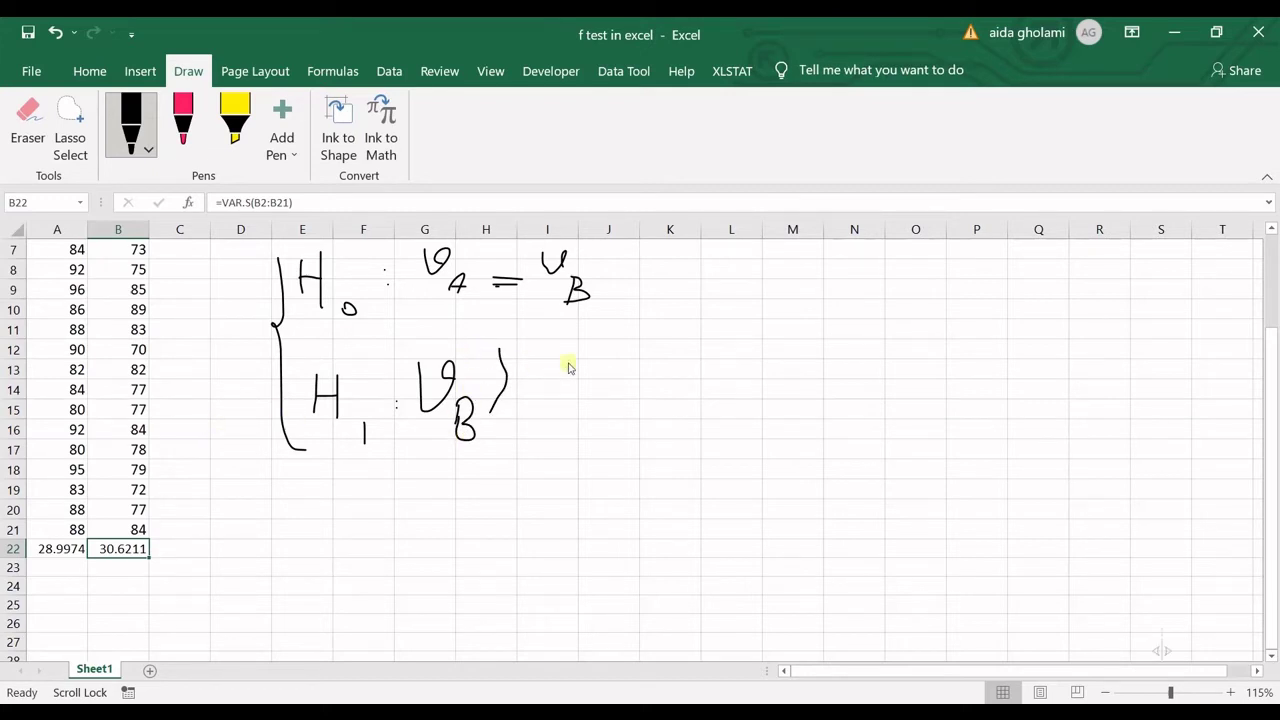
mouse_move(526, 352)
mouse_down()
mouse_move(560, 412)
mouse_move(556, 396)
mouse_up()
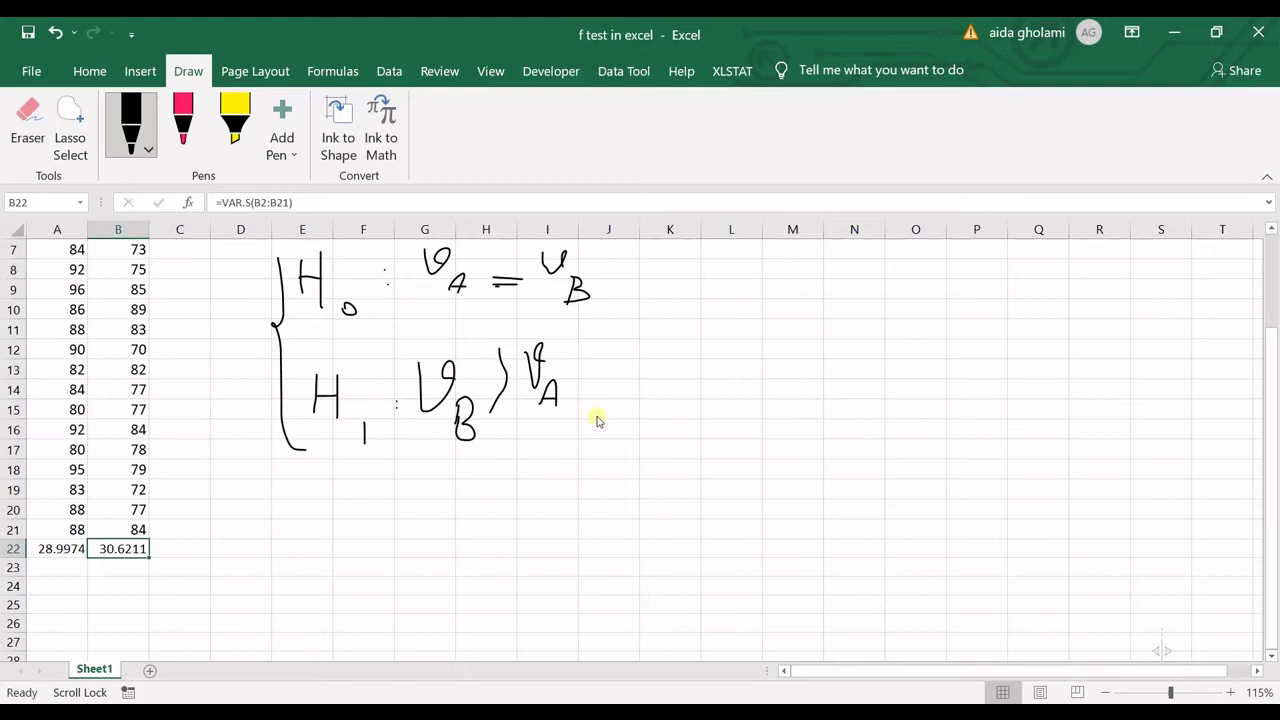
- Circle the VB > VA expression of the alternative hypothesis with the pink pen and stop drawing
click(182, 120)
mouse_move(587, 404)
mouse_down()
mouse_move(576, 446)
mouse_move(430, 460)
mouse_move(393, 360)
mouse_move(534, 346)
mouse_move(585, 418)
mouse_up()
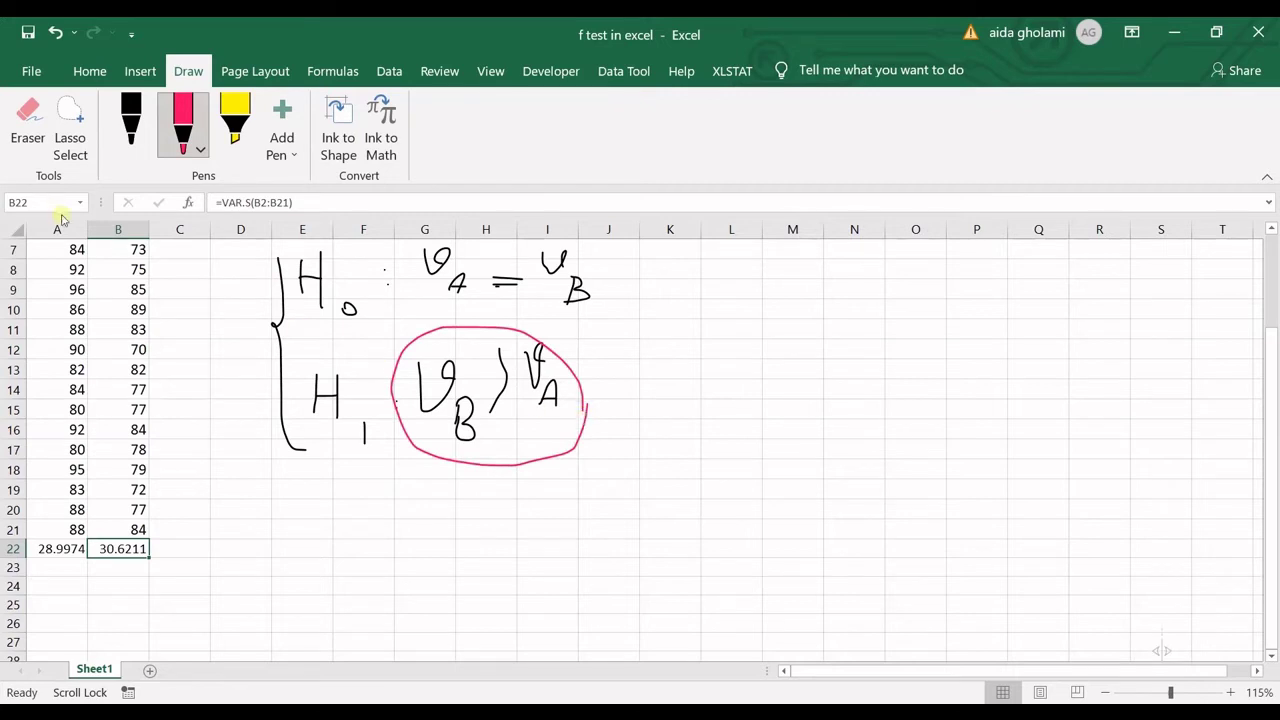
click(90, 71)
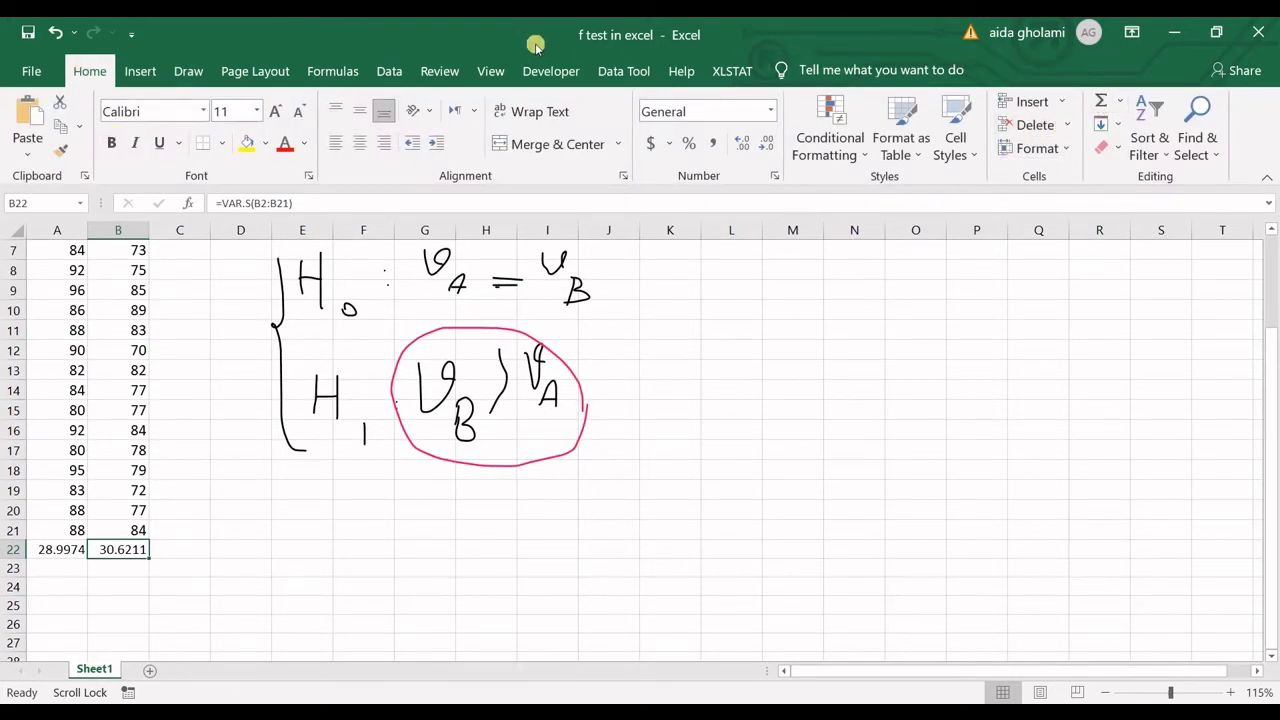
- Open the F-Test Two-Sample for Variances tool from the Data Analysis tools
click(623, 71)
click(389, 71)
click(1130, 101)
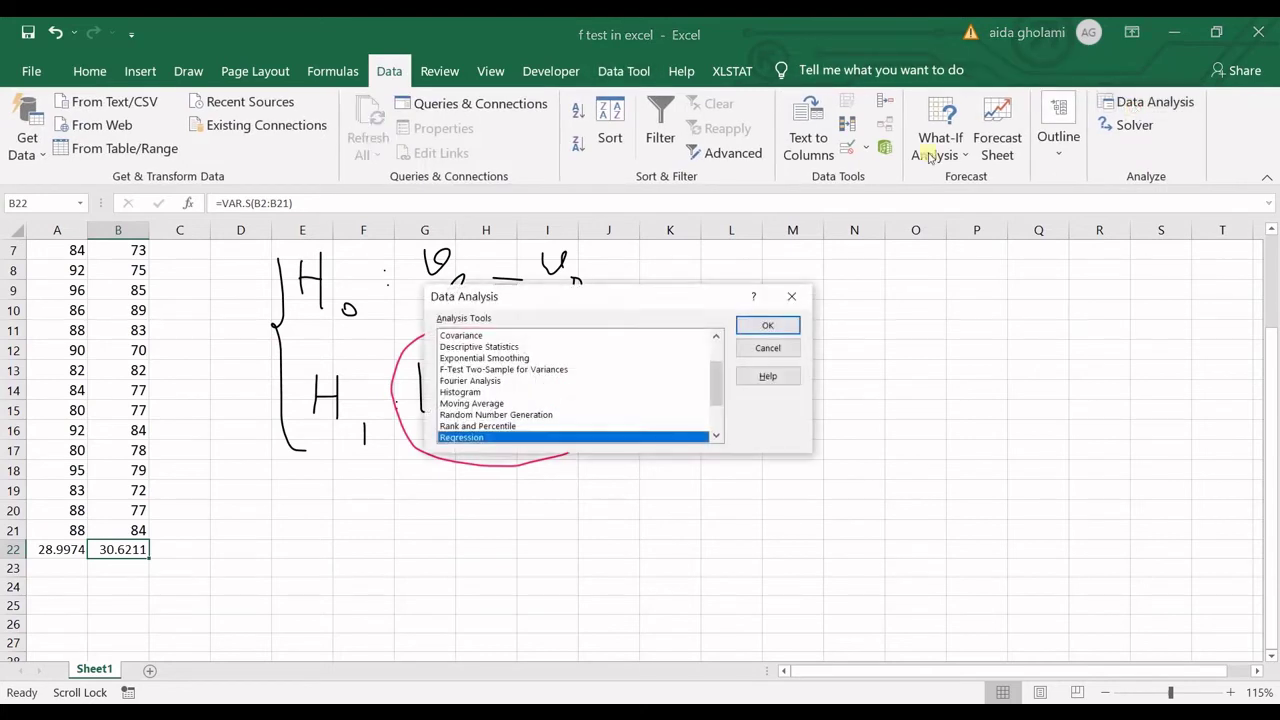
click(505, 370)
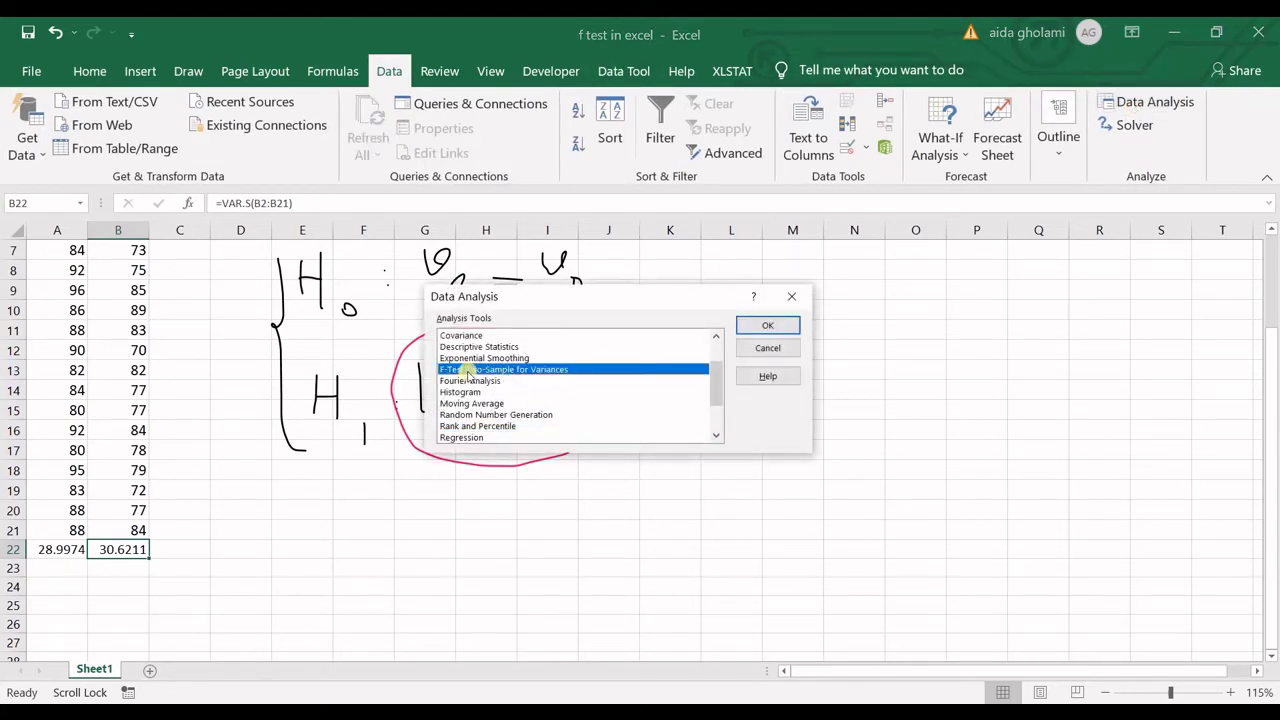
click(767, 326)
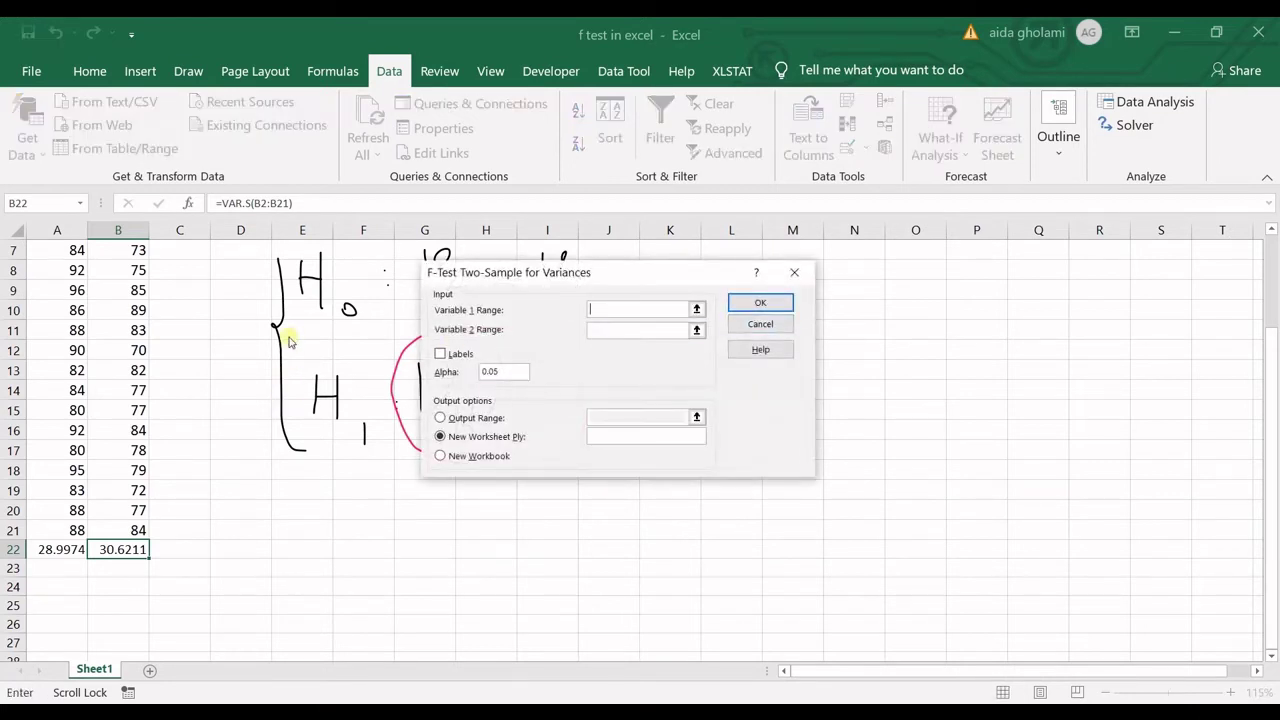
- Set the F-test's Variable 1 range to B2:B21 and its Variable 2 range to A2:A21
scroll(152, 480, up, 1)
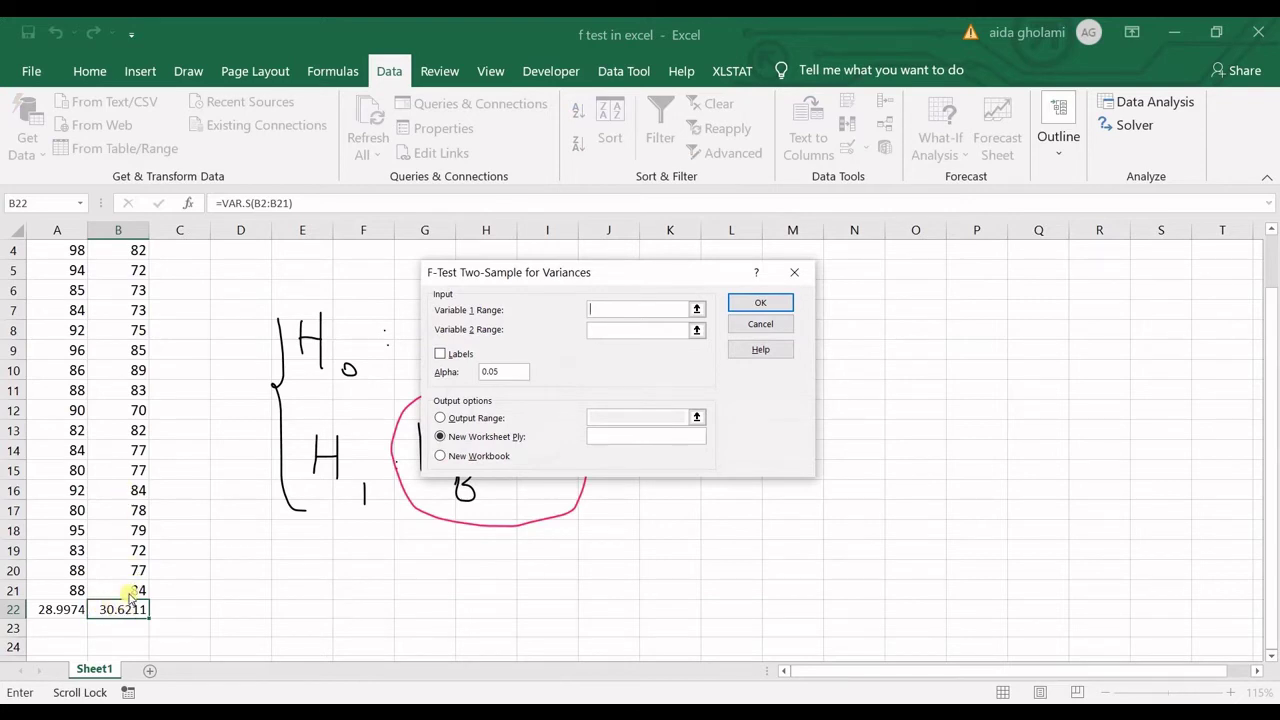
click(586, 429)
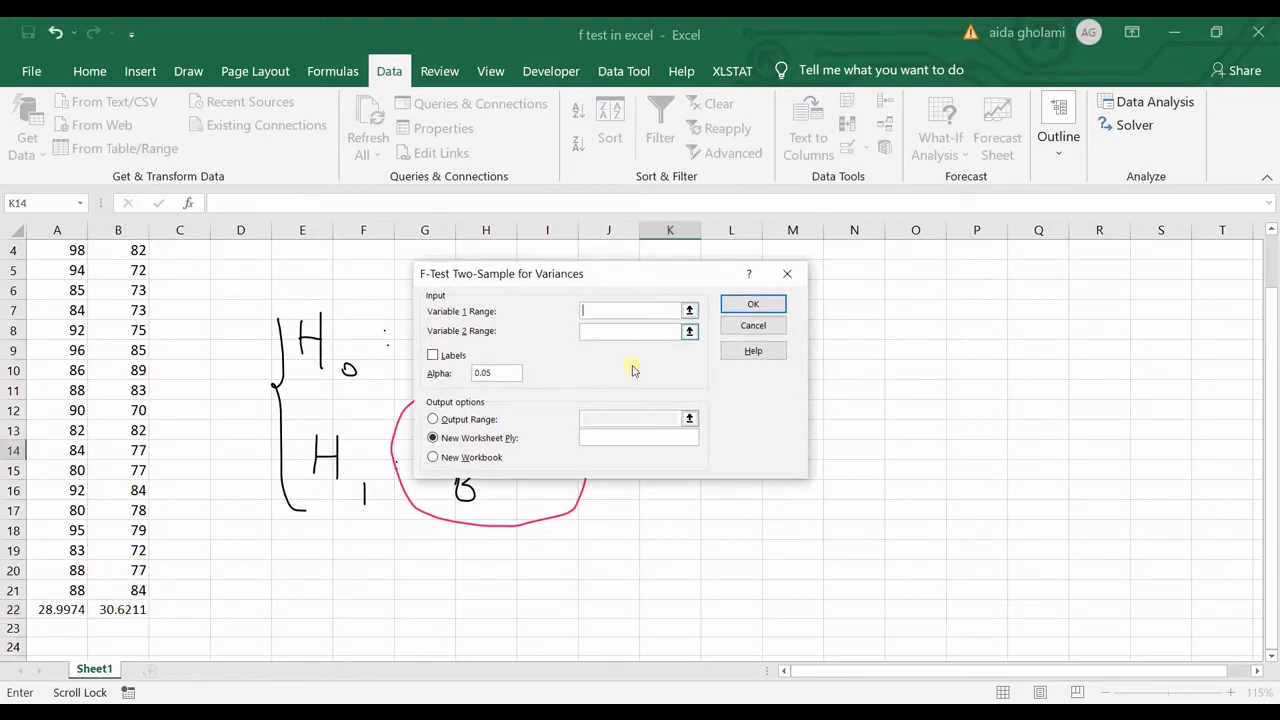
click(690, 311)
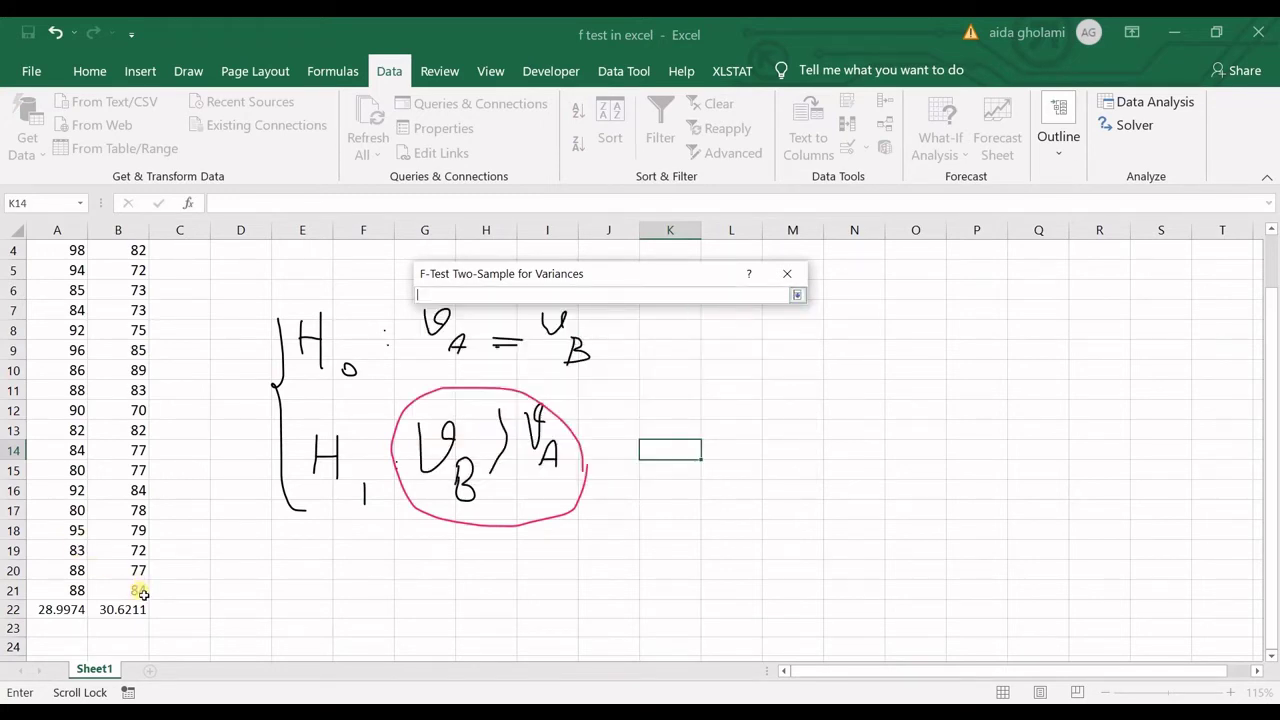
drag(143, 594, 118, 268)
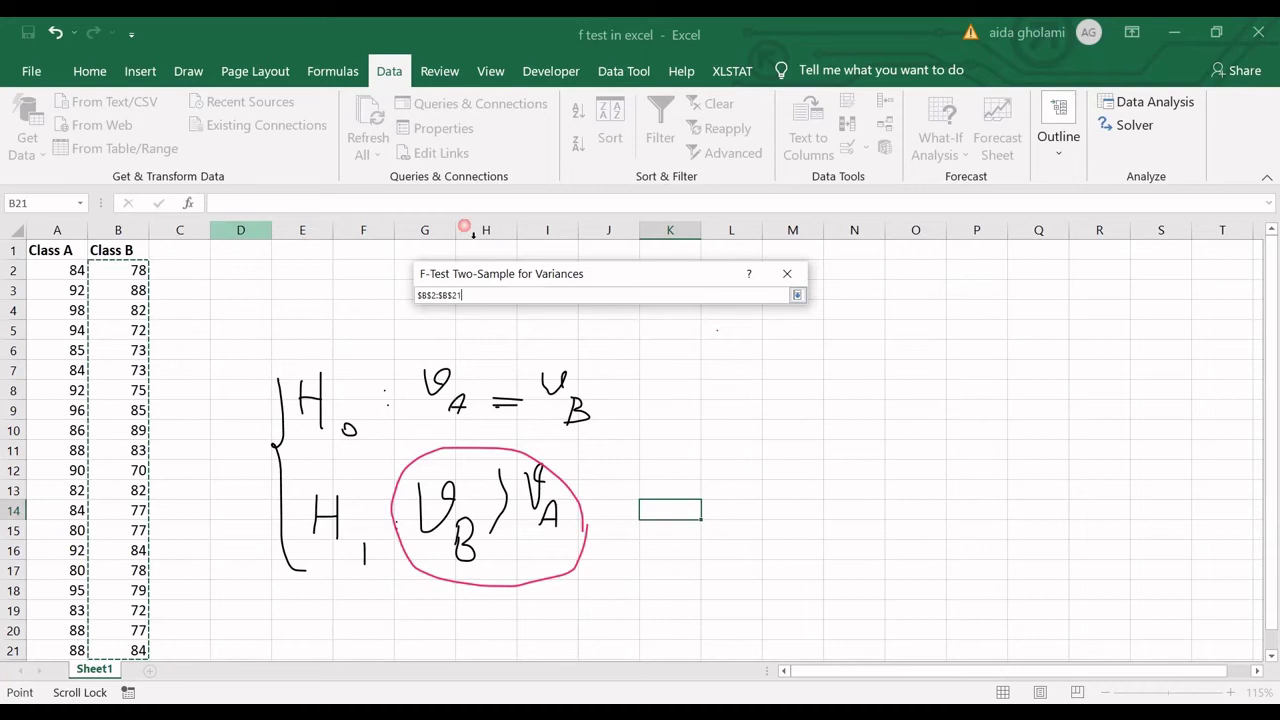
click(797, 295)
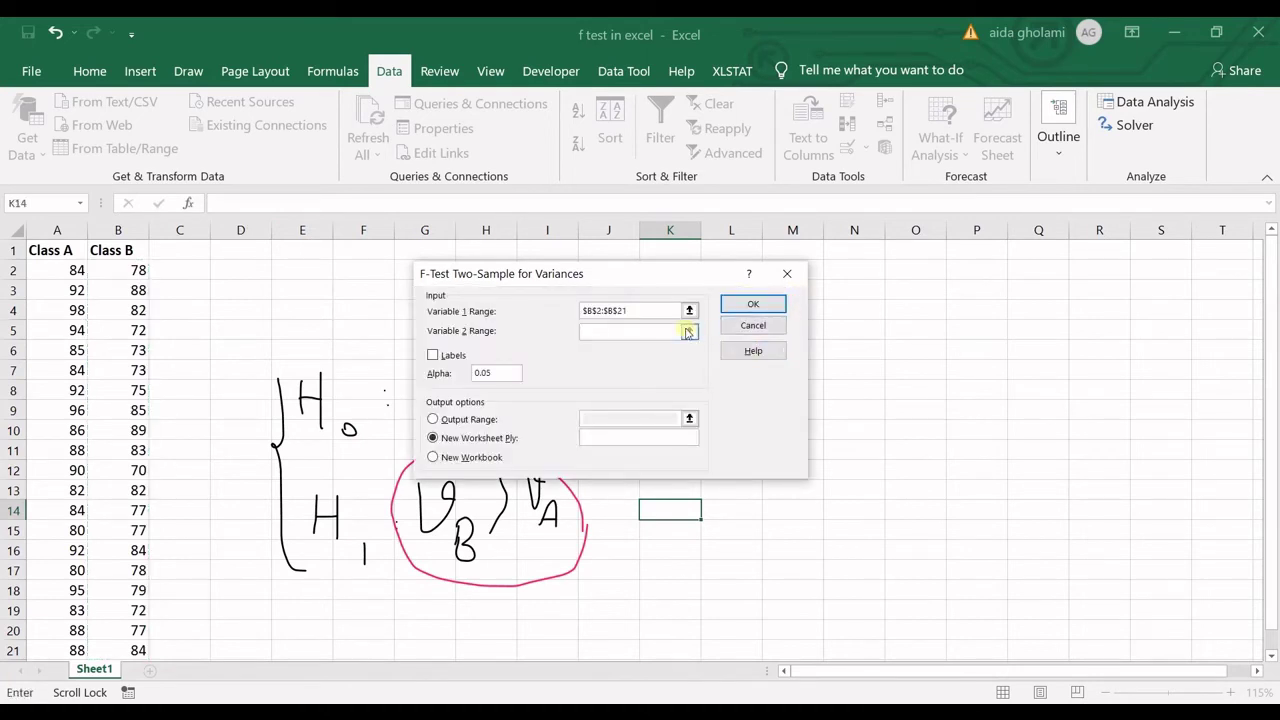
click(766, 329)
drag(57, 270, 51, 610)
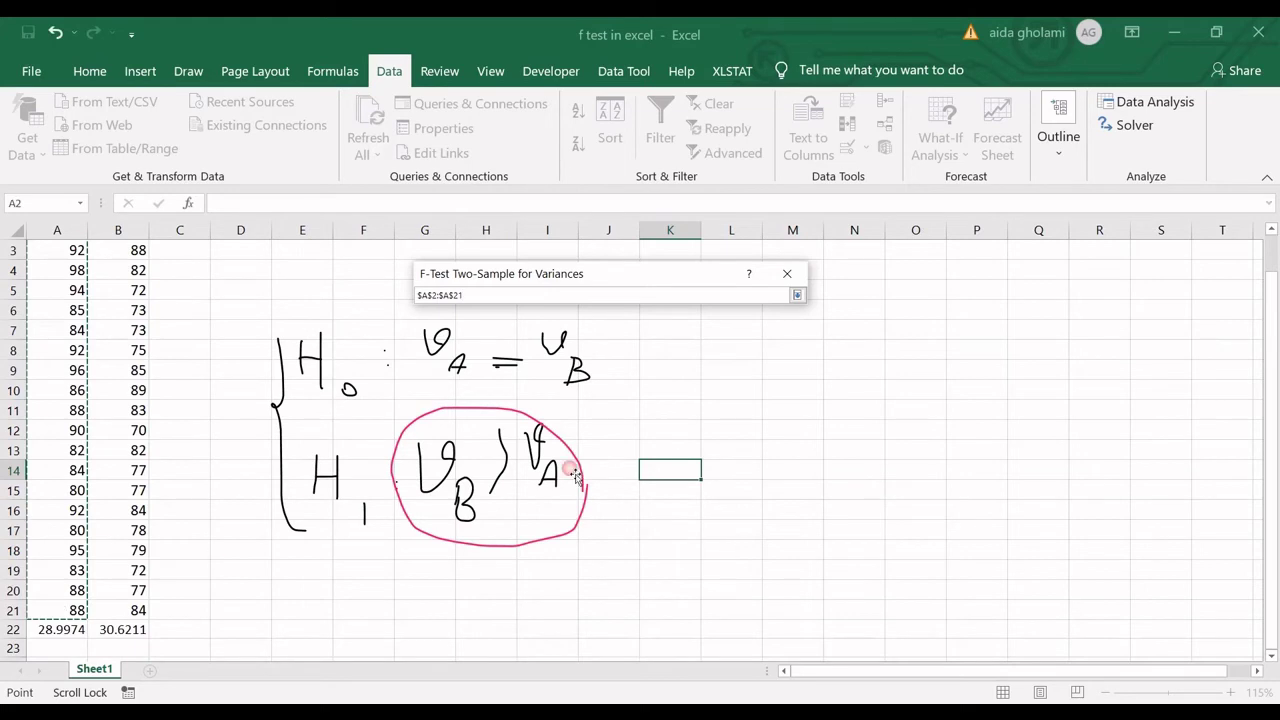
click(797, 295)
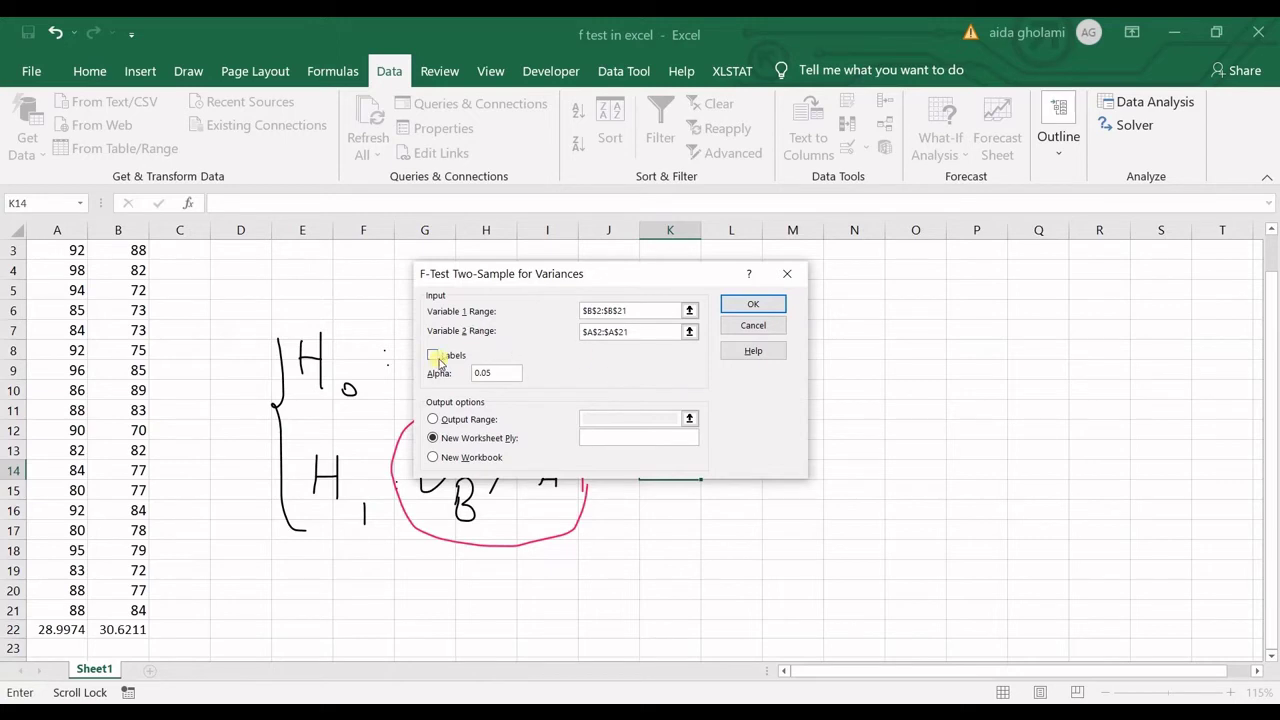
- Set the Variable 1 range to B1:B21 and the Variable 2 range to A1:A21, with Labels enabled
click(689, 310)
drag(118, 250, 121, 616)
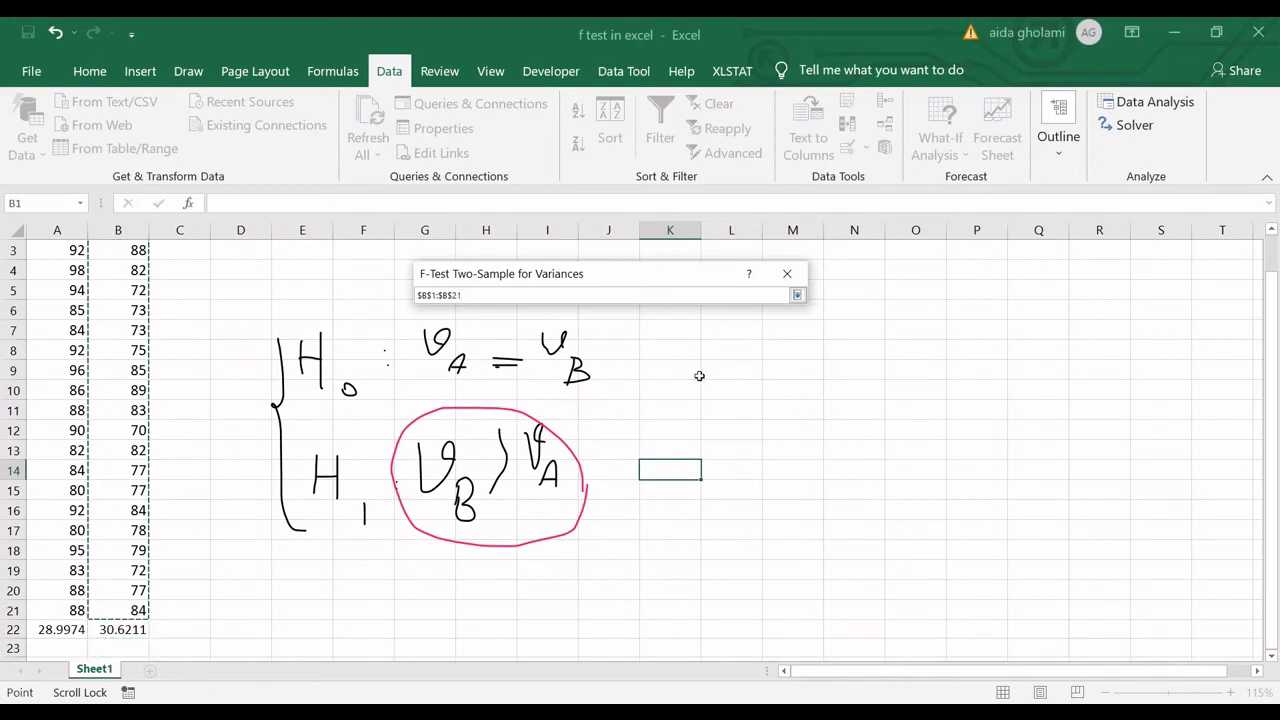
click(797, 295)
click(679, 330)
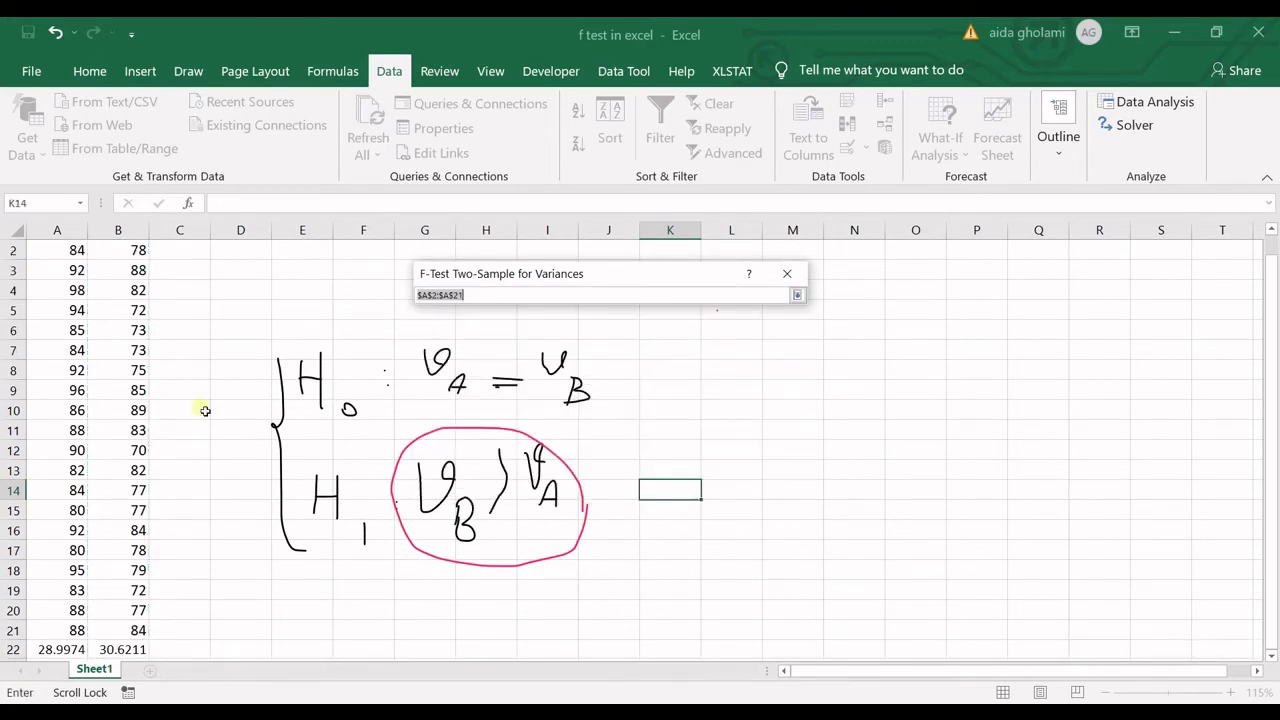
drag(74, 630, 88, 243)
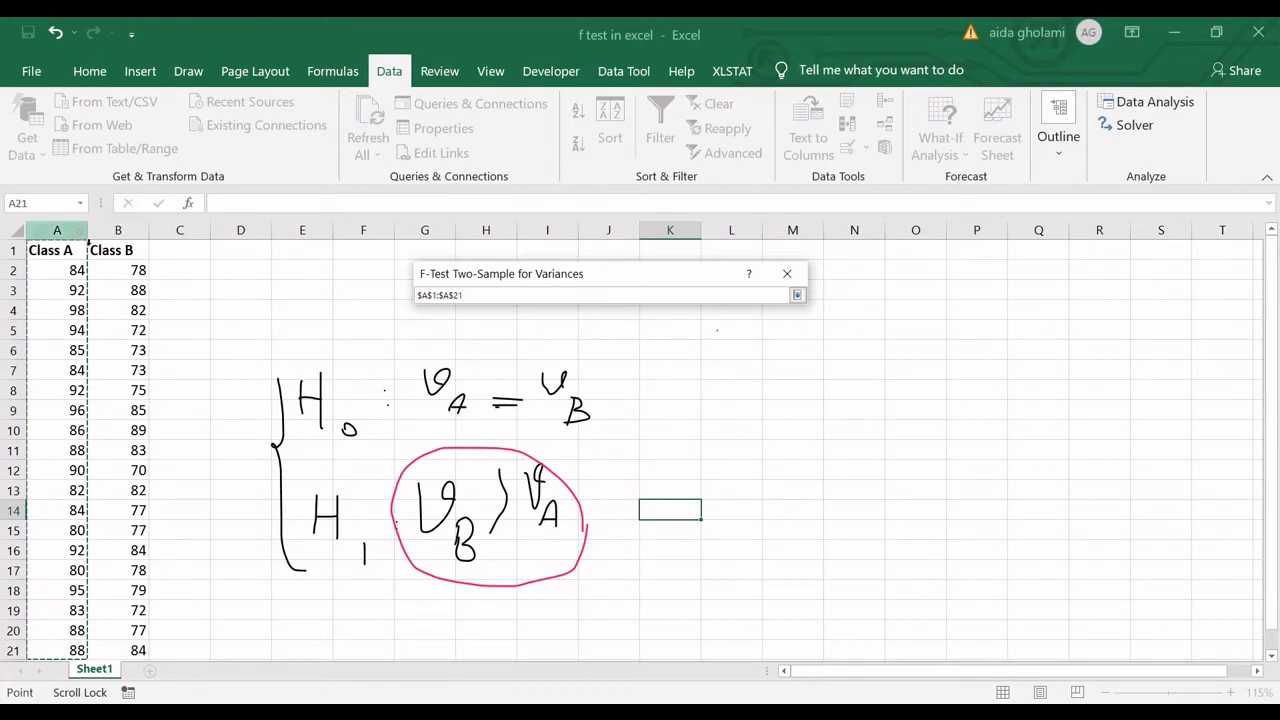
click(797, 295)
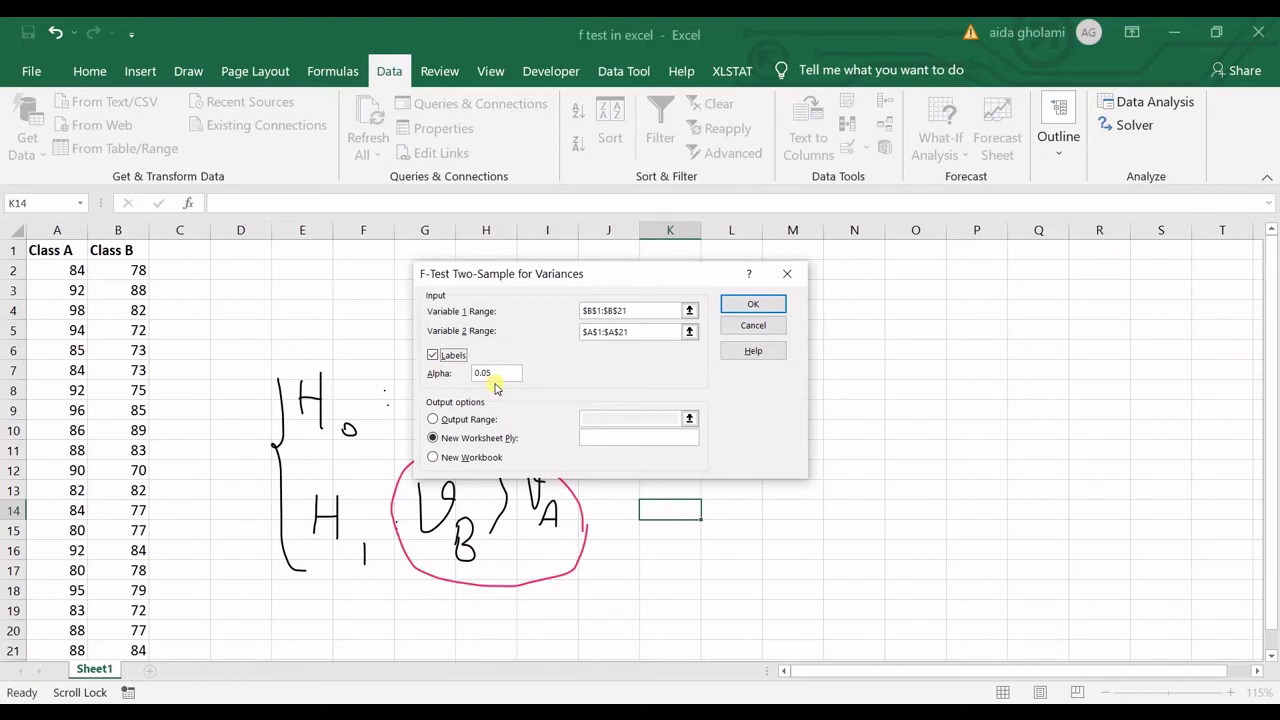
- Run the F-test at alpha 0.05 with its output range starting at cell L6
drag(500, 378, 478, 385)
click(447, 419)
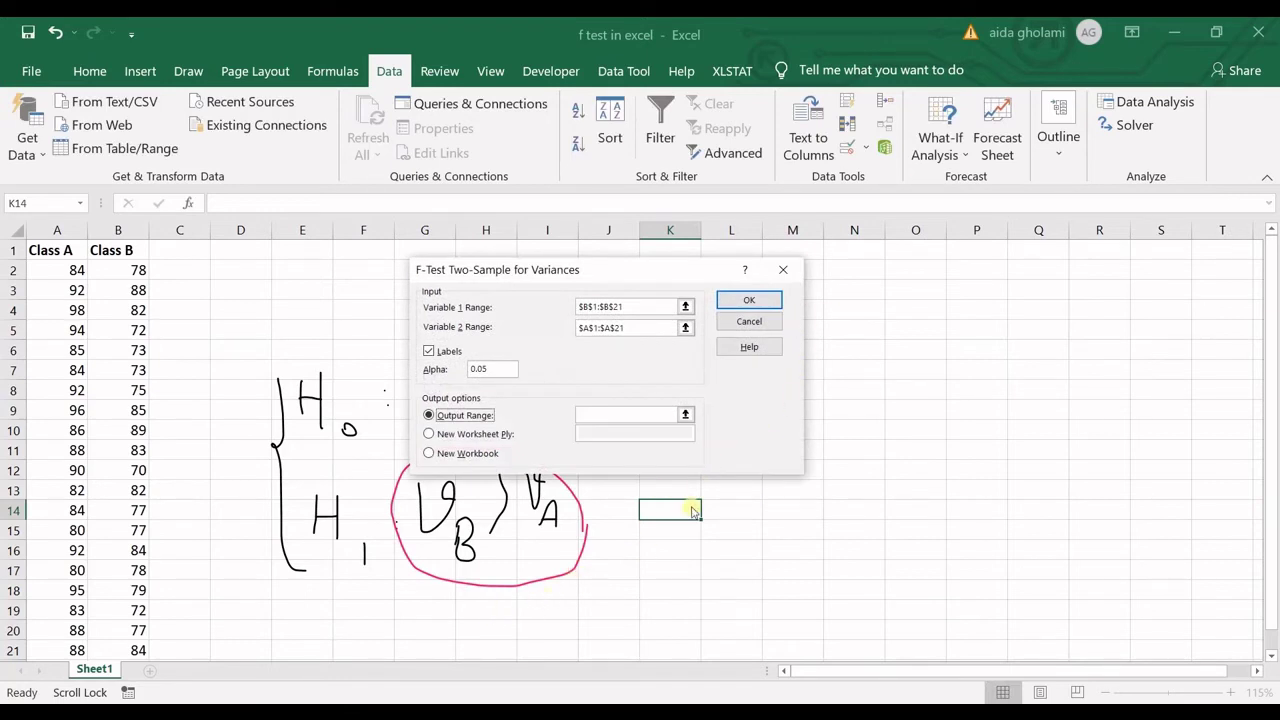
drag(693, 274, 388, 274)
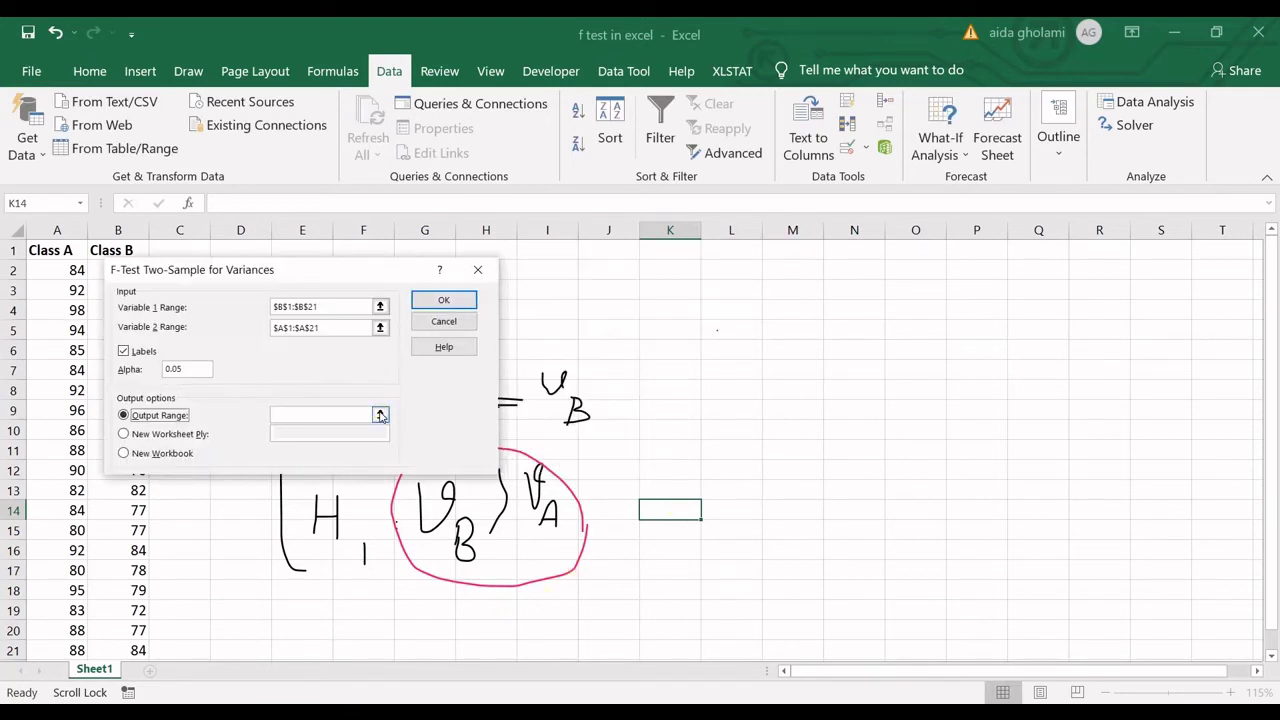
click(380, 414)
click(732, 356)
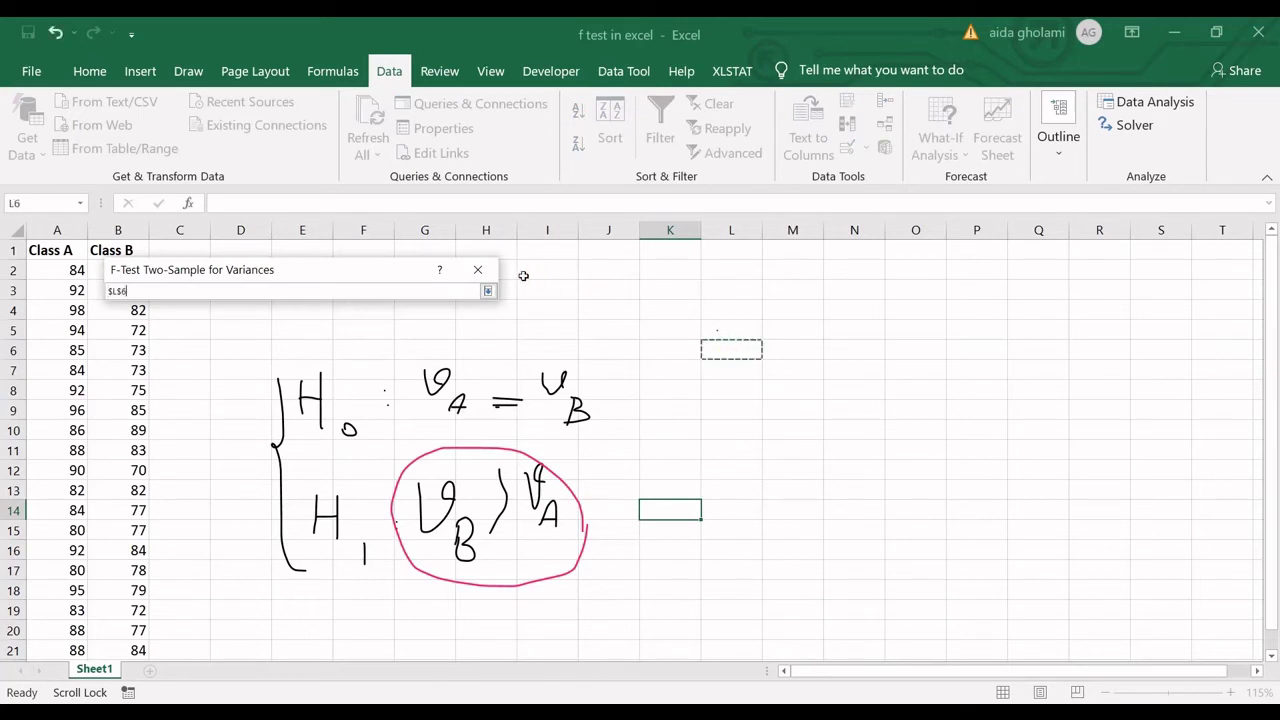
click(488, 291)
click(440, 303)
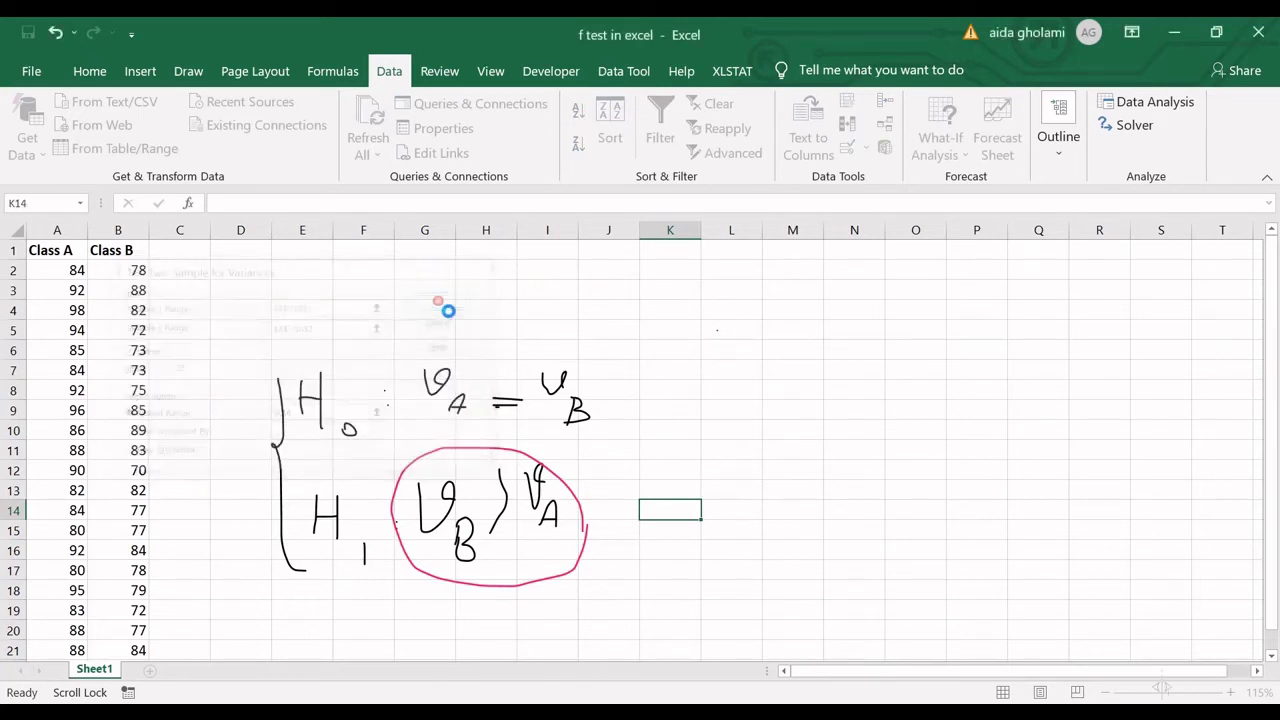
- AutoFit columns L and N of the F-test results table and review its mean and variance rows
double_click(762, 234)
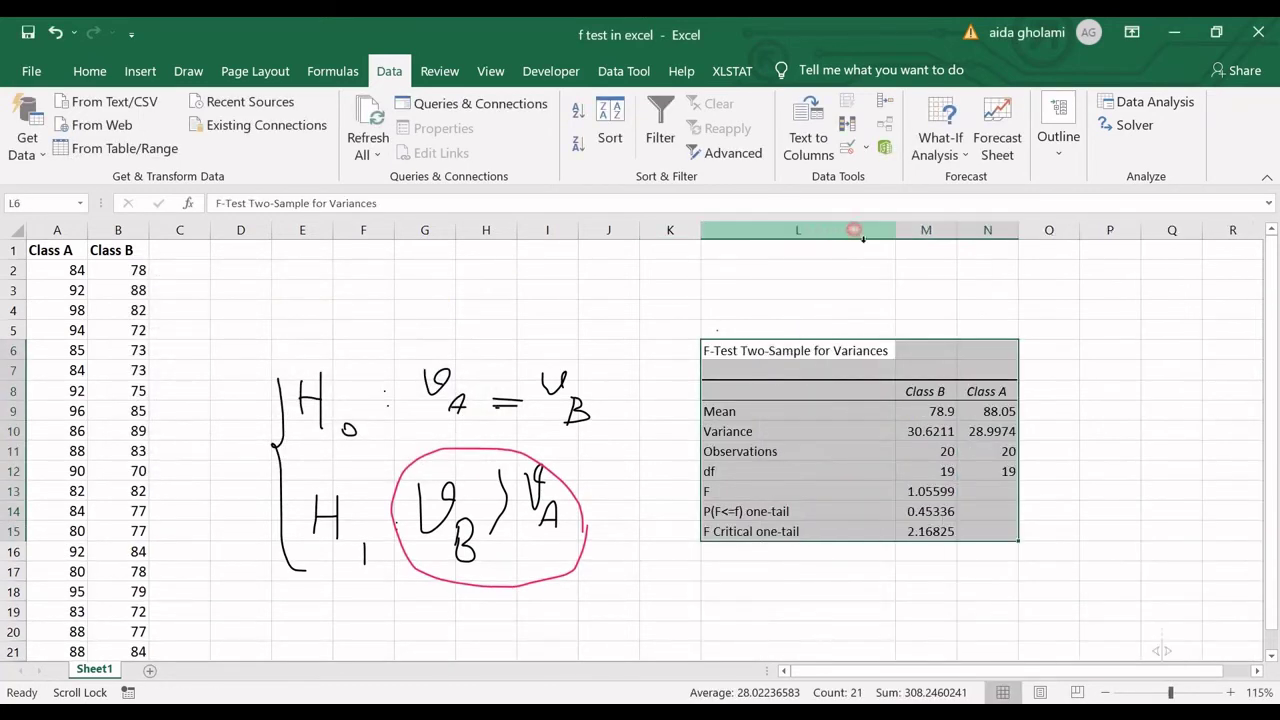
double_click(1019, 230)
click(778, 514)
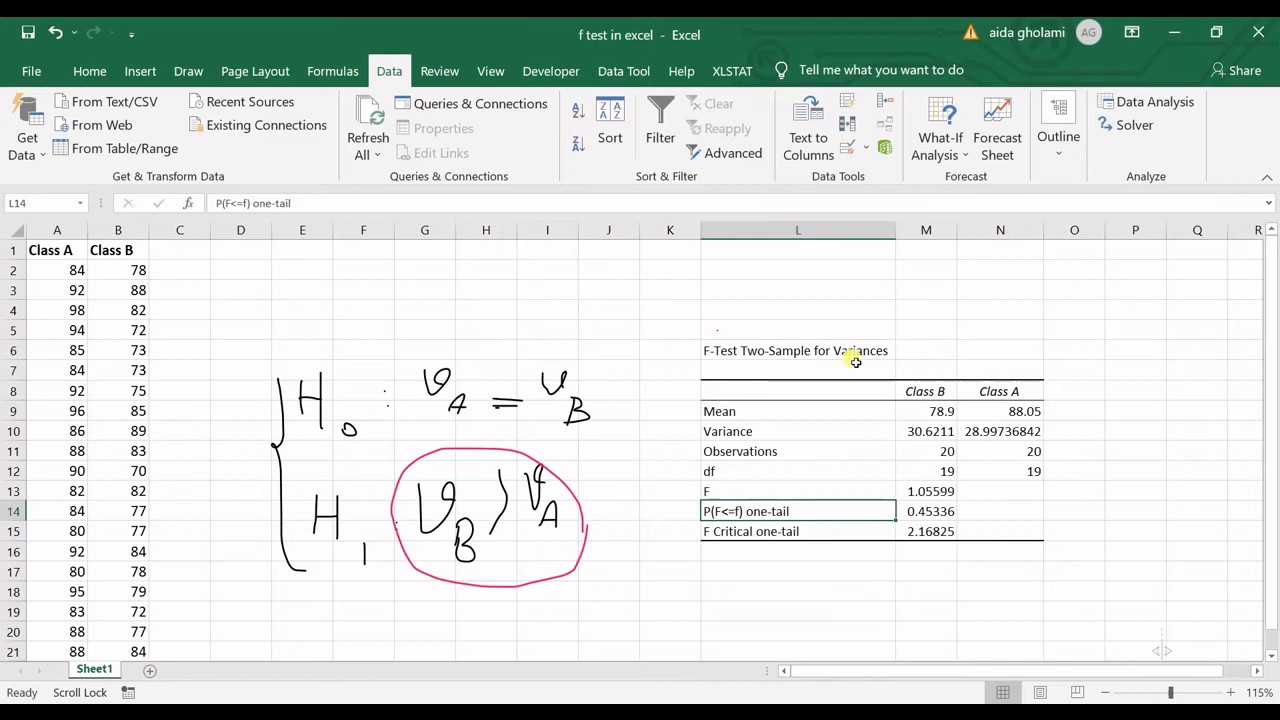
click(754, 418)
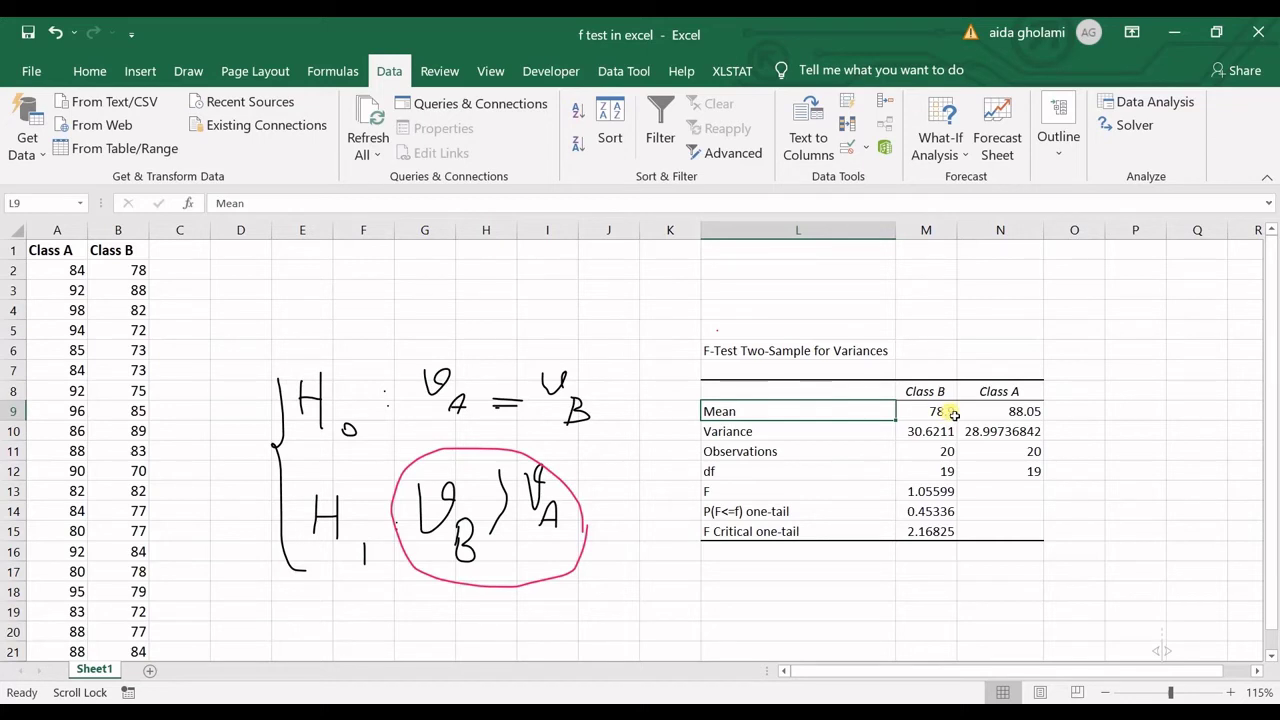
click(857, 450)
click(955, 430)
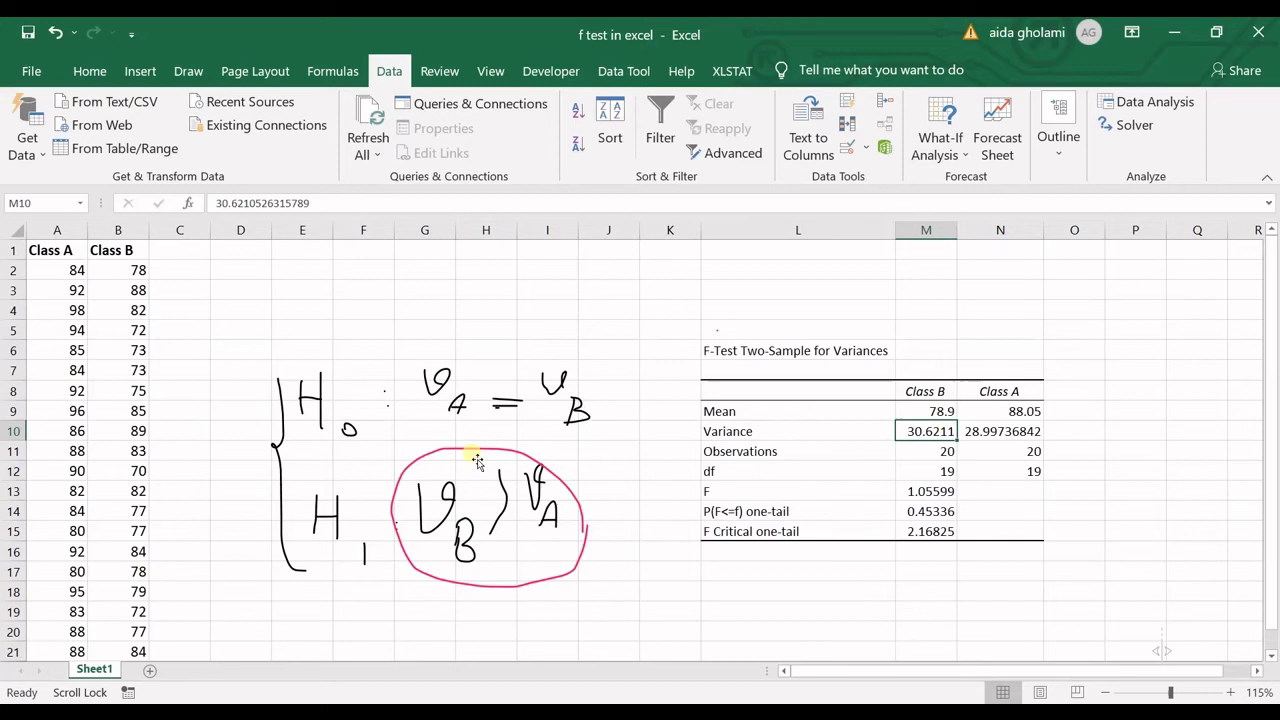
- Calculate the mean of the Class A scores in cell A23 with =AVERAGE(A2:A21)
scroll(472, 458, down, 1)
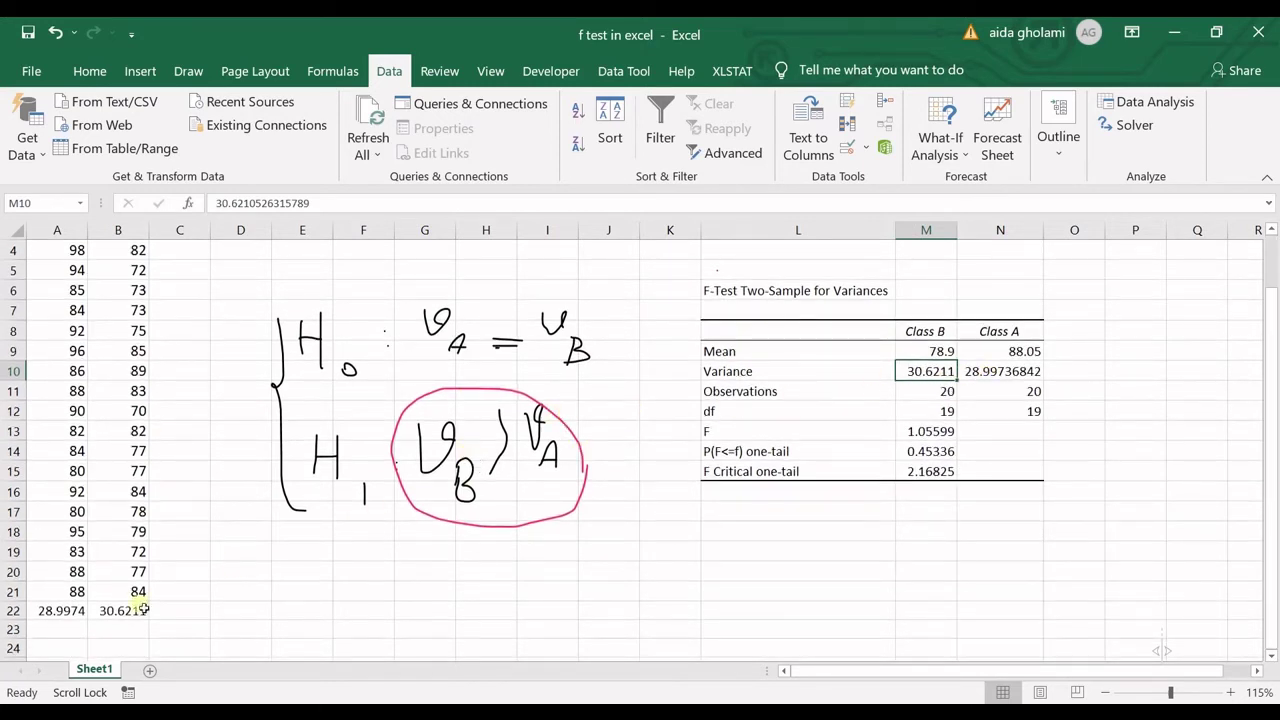
click(36, 629)
text(=av)
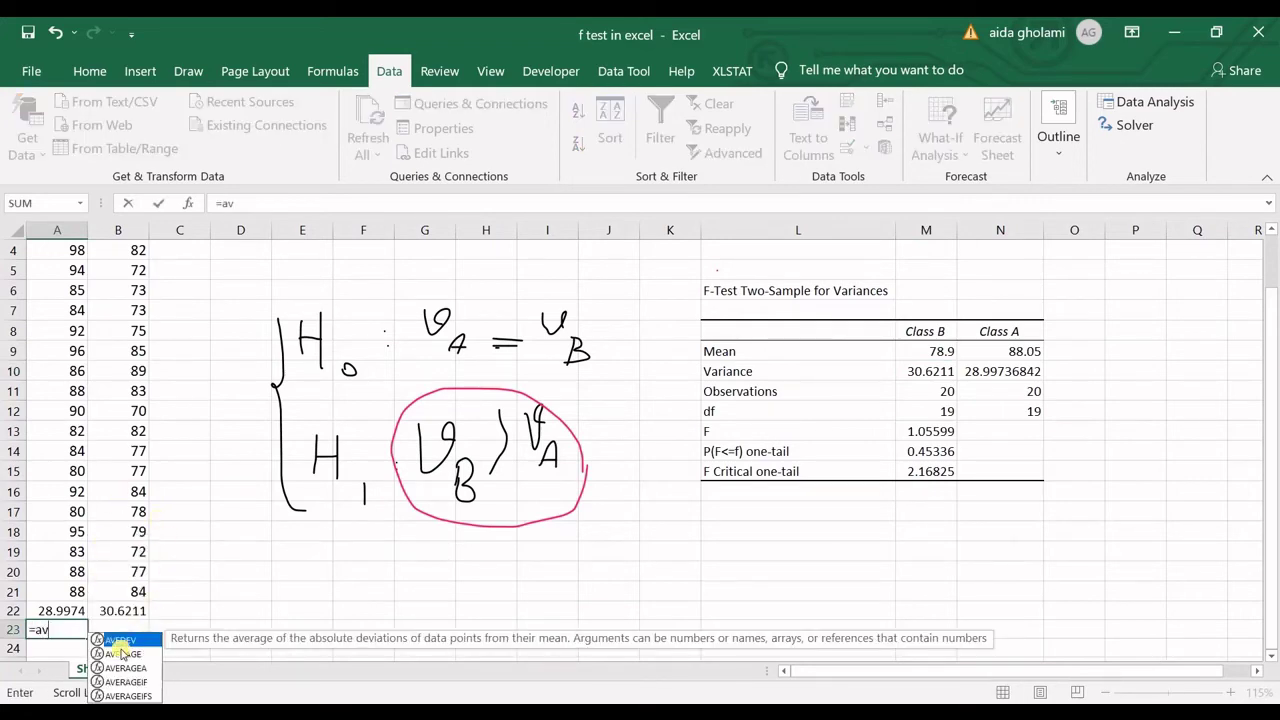
double_click(123, 654)
click(68, 592)
drag(72, 554, 52, 273)
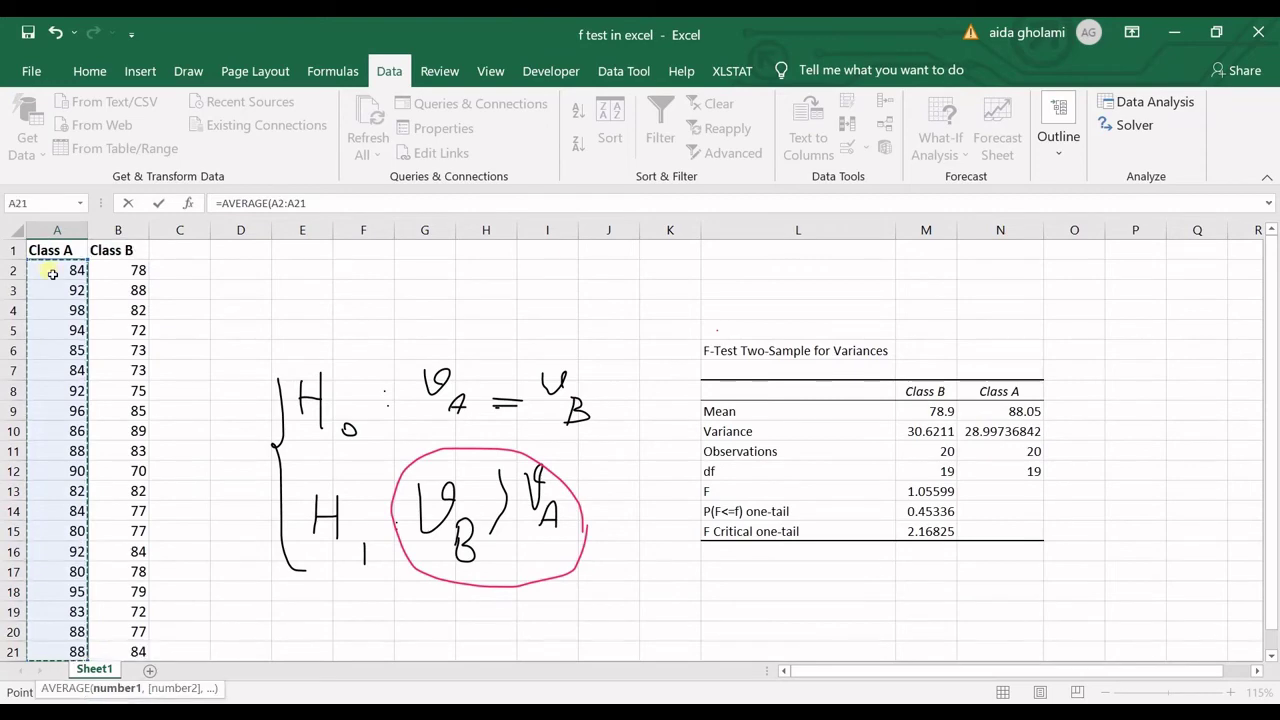
key(Return)
scroll(89, 602, down, 5)
scroll(89, 602, up, 3)
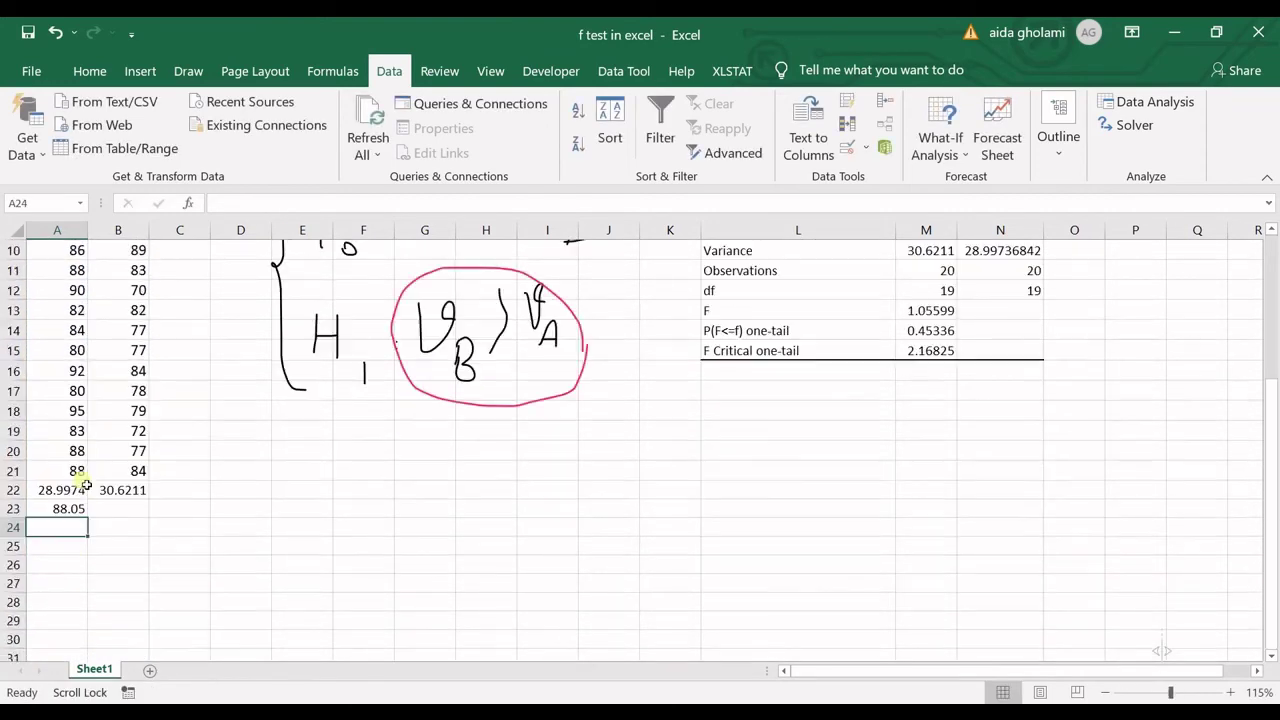
- Copy the average formula from A23 into B23 to calculate the mean of the Class B scores
click(82, 510)
drag(90, 522, 145, 520)
scroll(420, 601, up, 2)
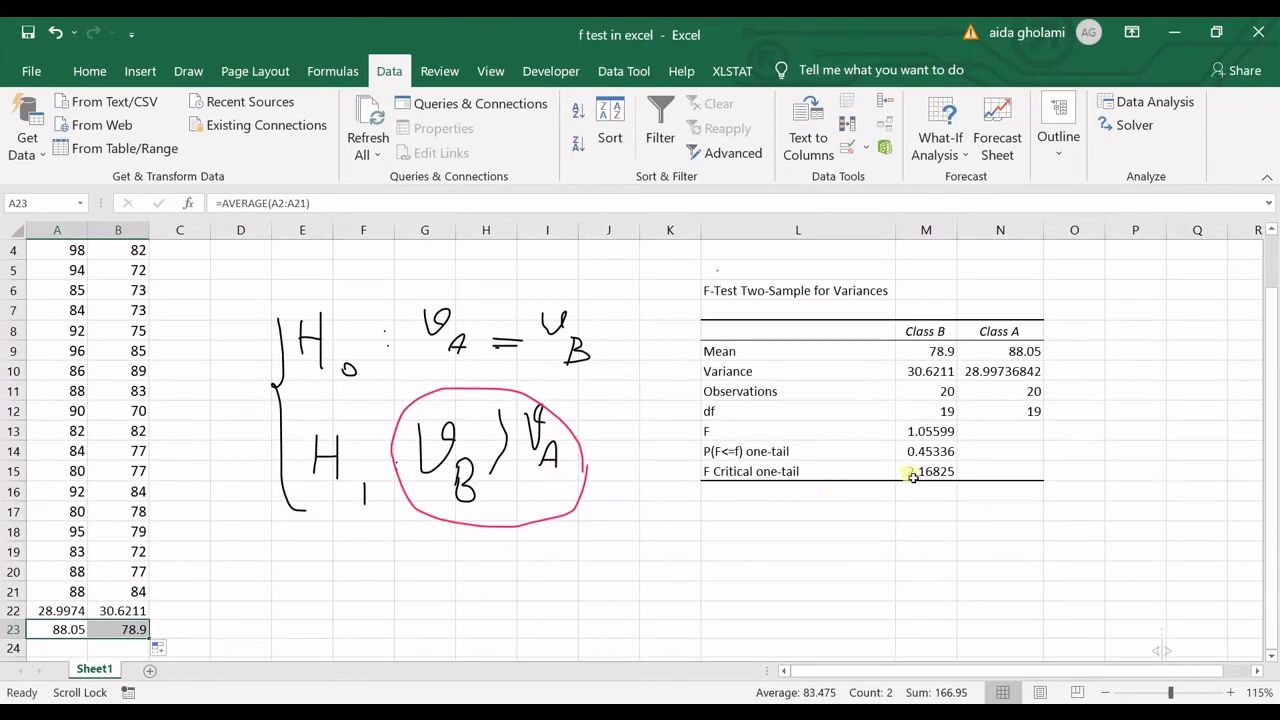
- Review the variance, observations, df and F rows of the F-test results table
click(908, 378)
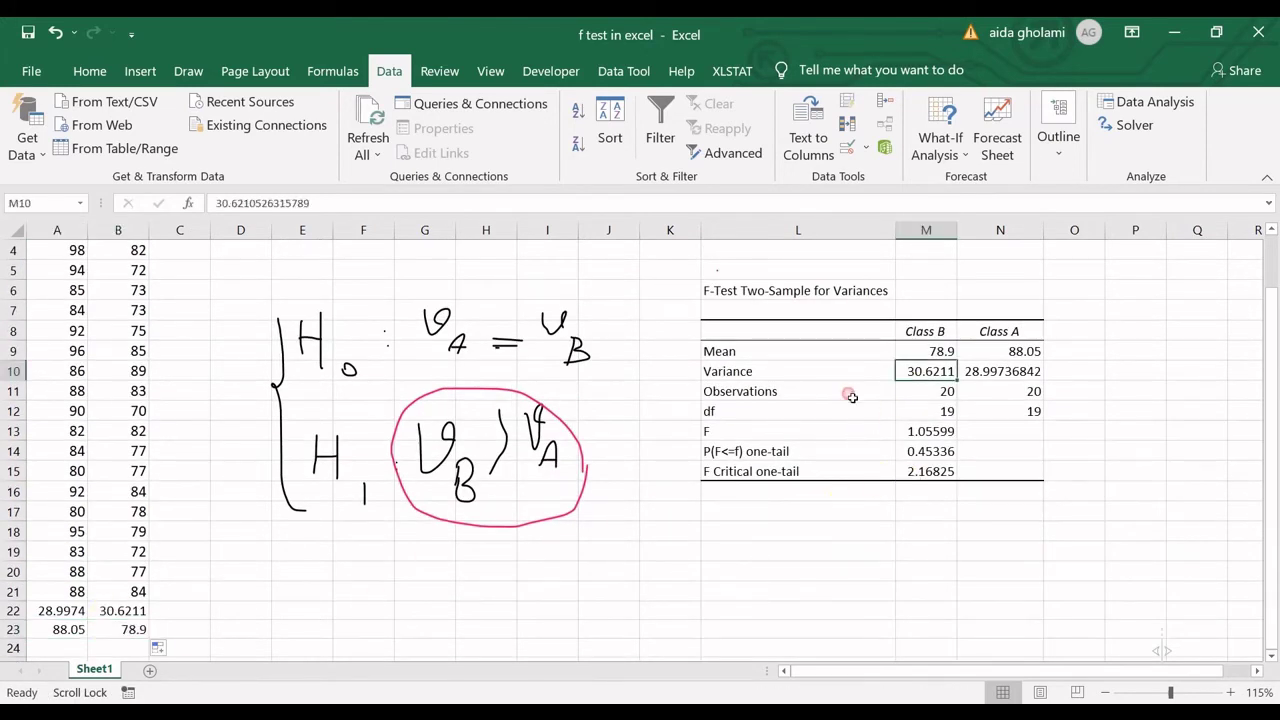
click(845, 400)
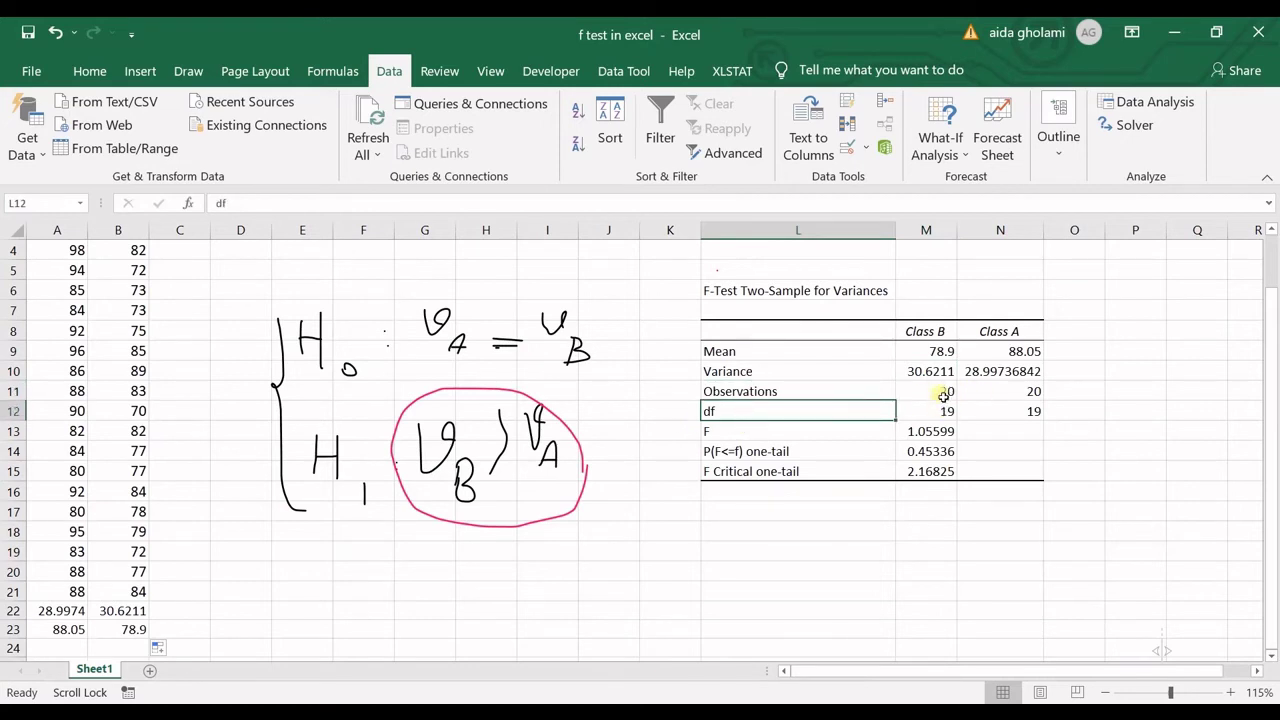
click(944, 396)
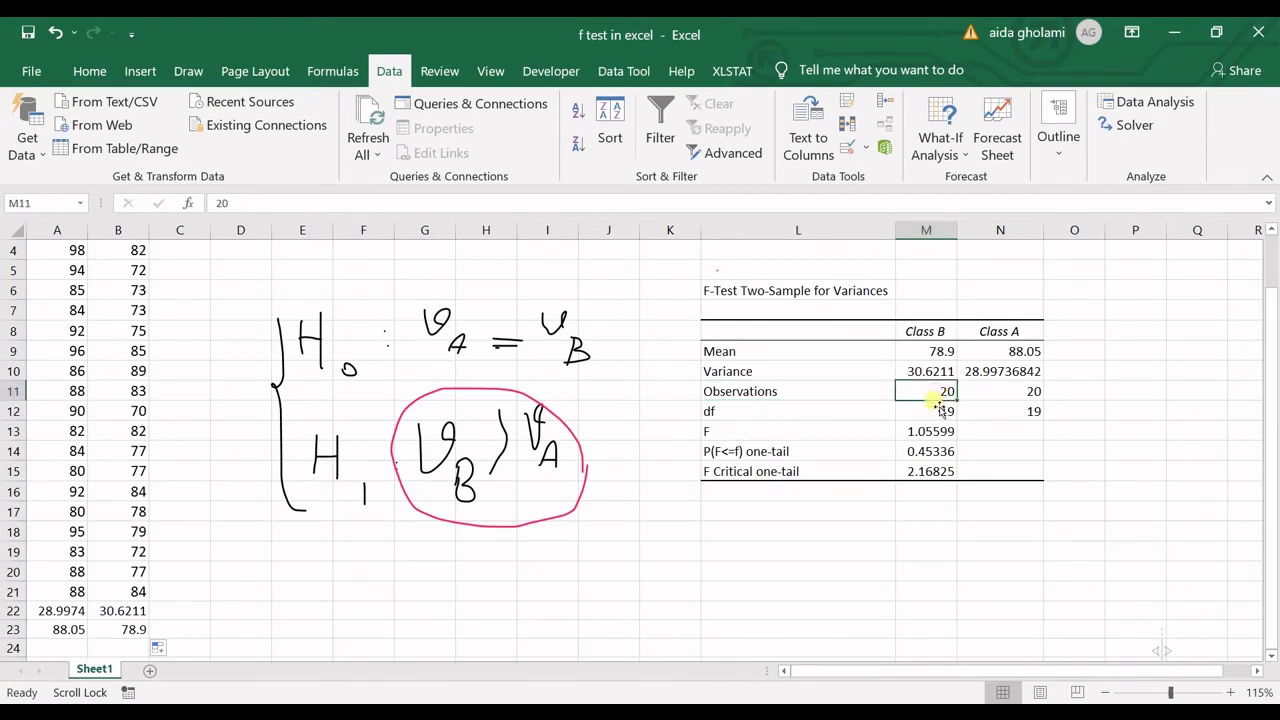
click(838, 434)
click(943, 437)
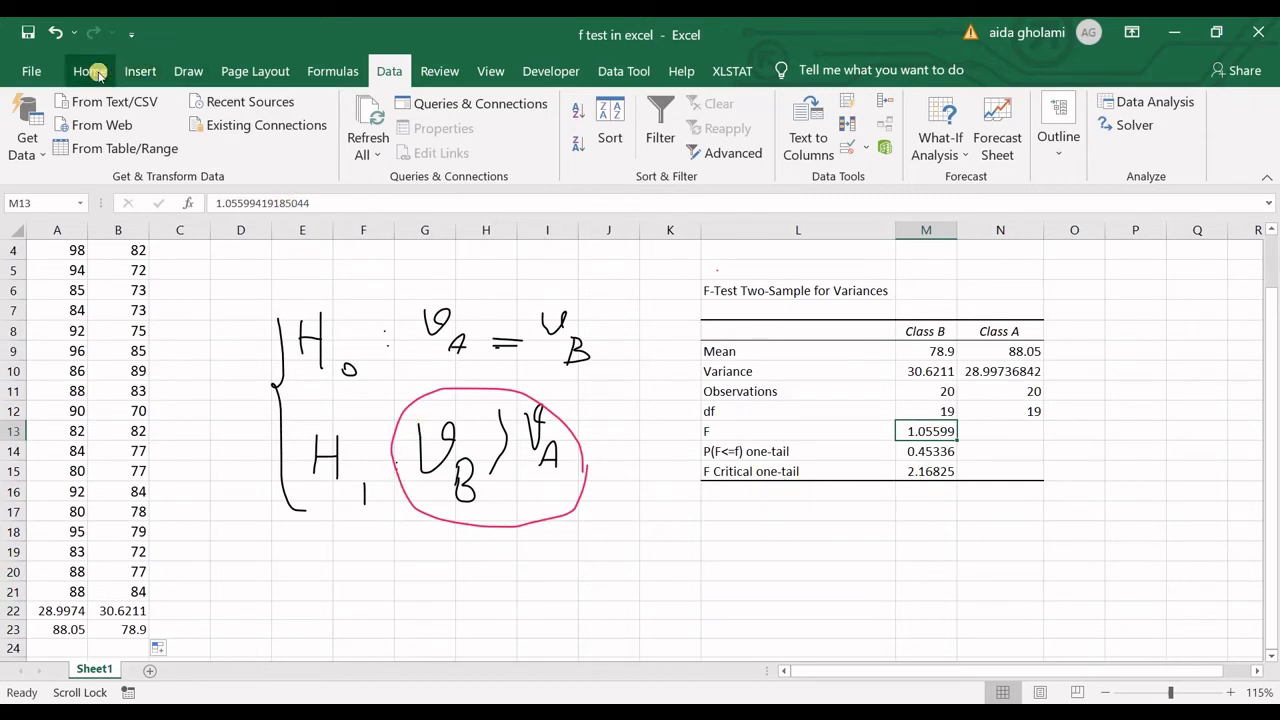
- Draw a horizontal axis with a bell curve above it in black ink, in the empty cells beside the F-test results table
click(188, 71)
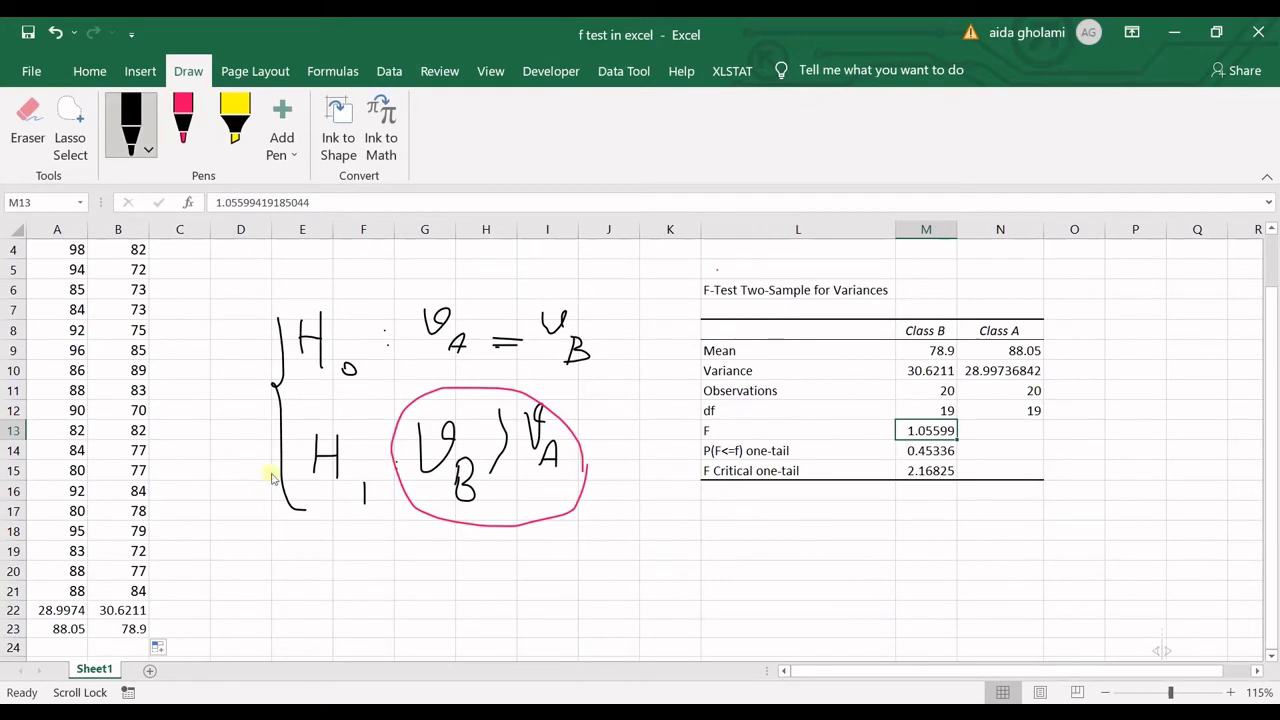
scroll(1086, 543, right, 1)
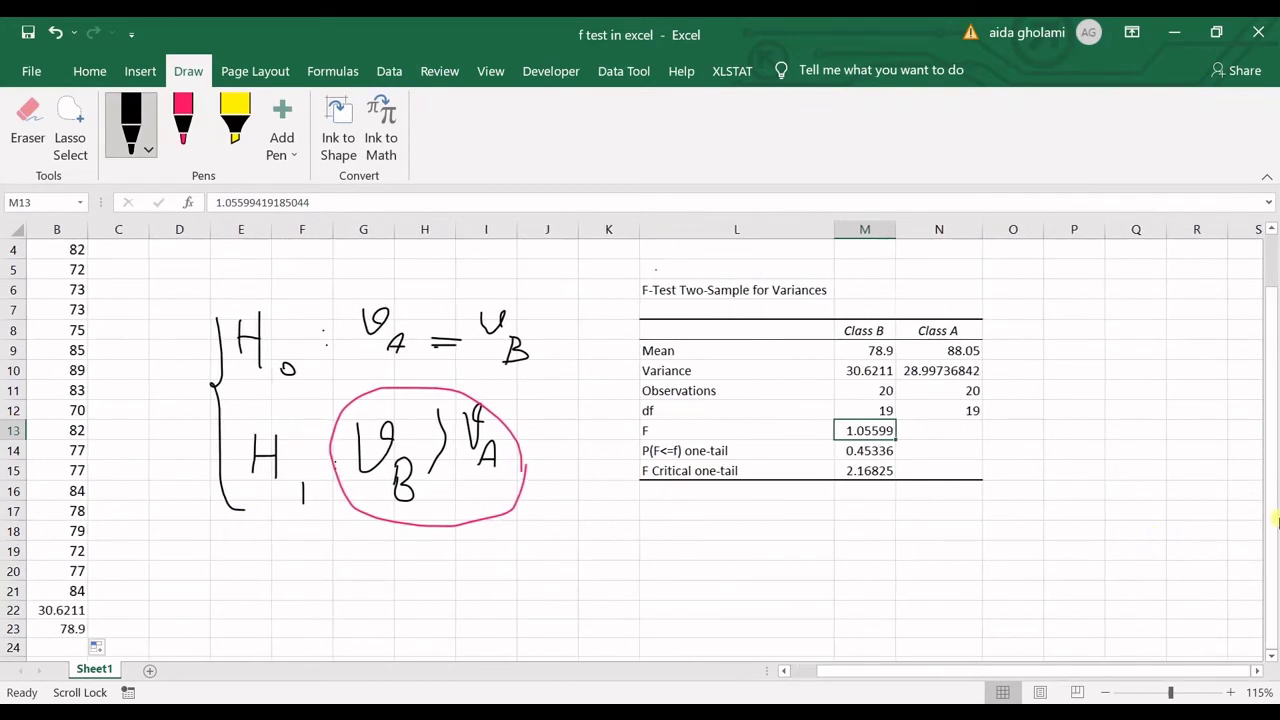
click(1259, 671)
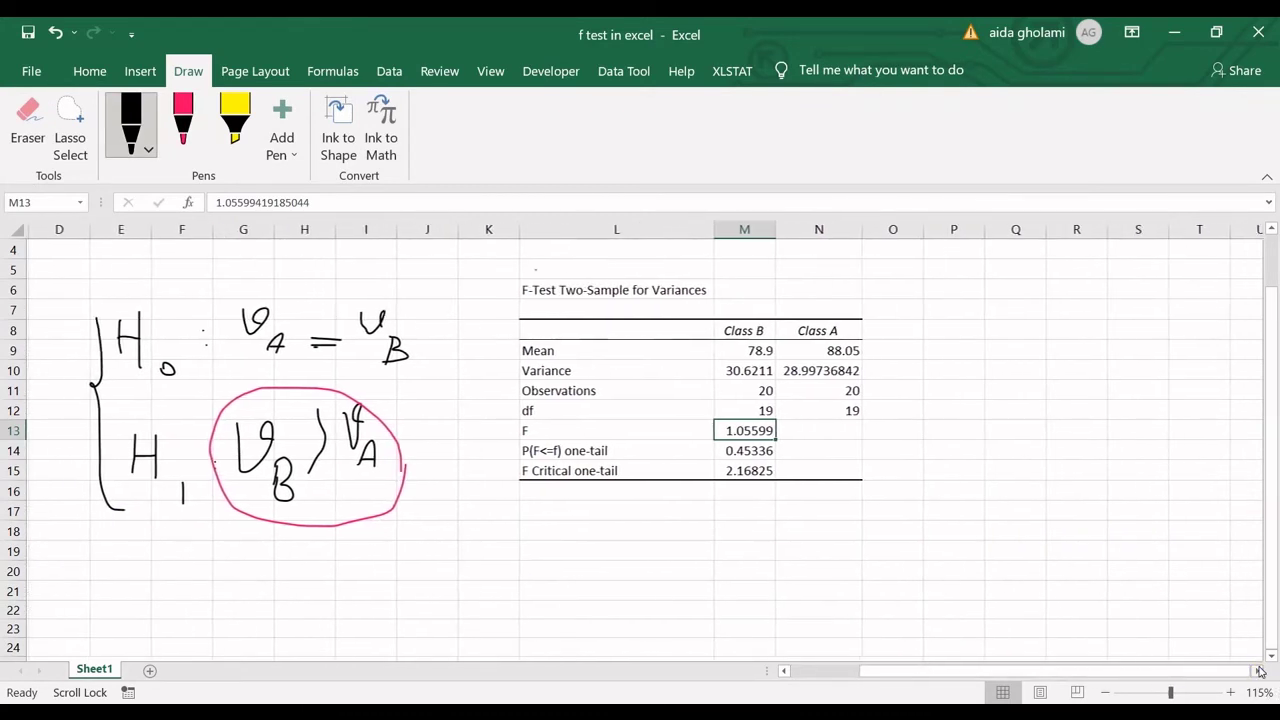
click(1259, 671)
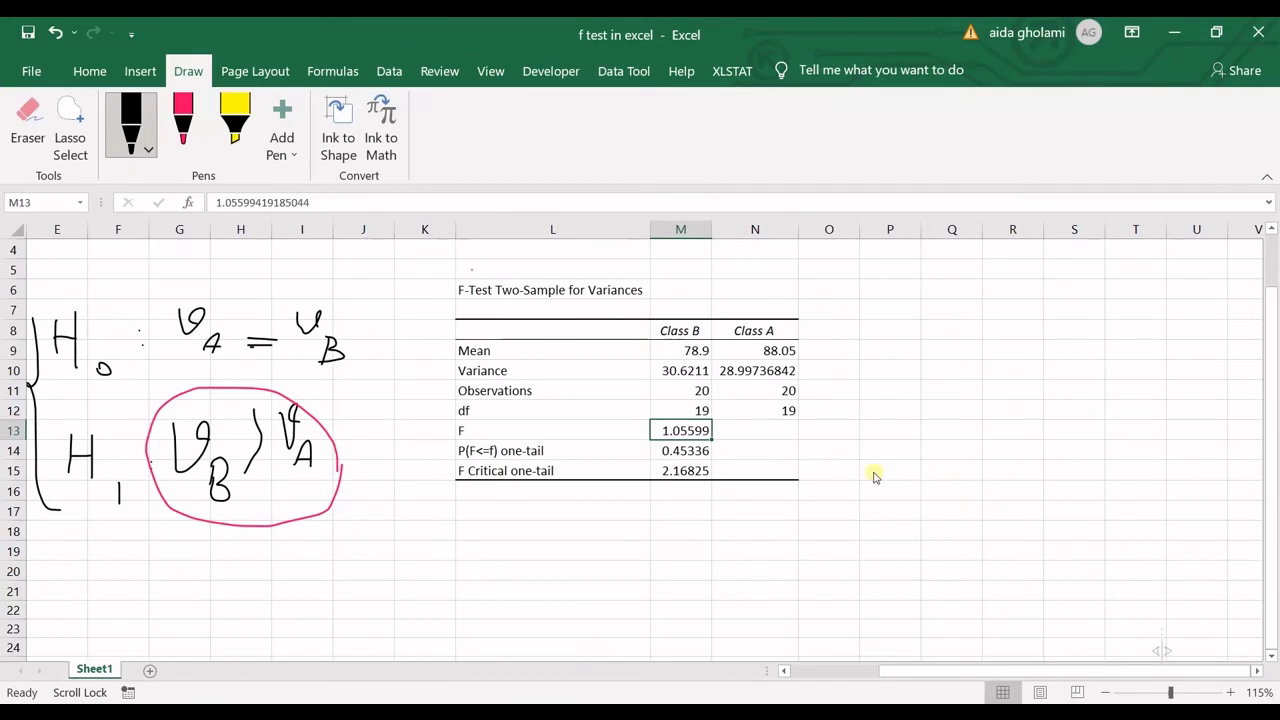
drag(850, 472, 1238, 470)
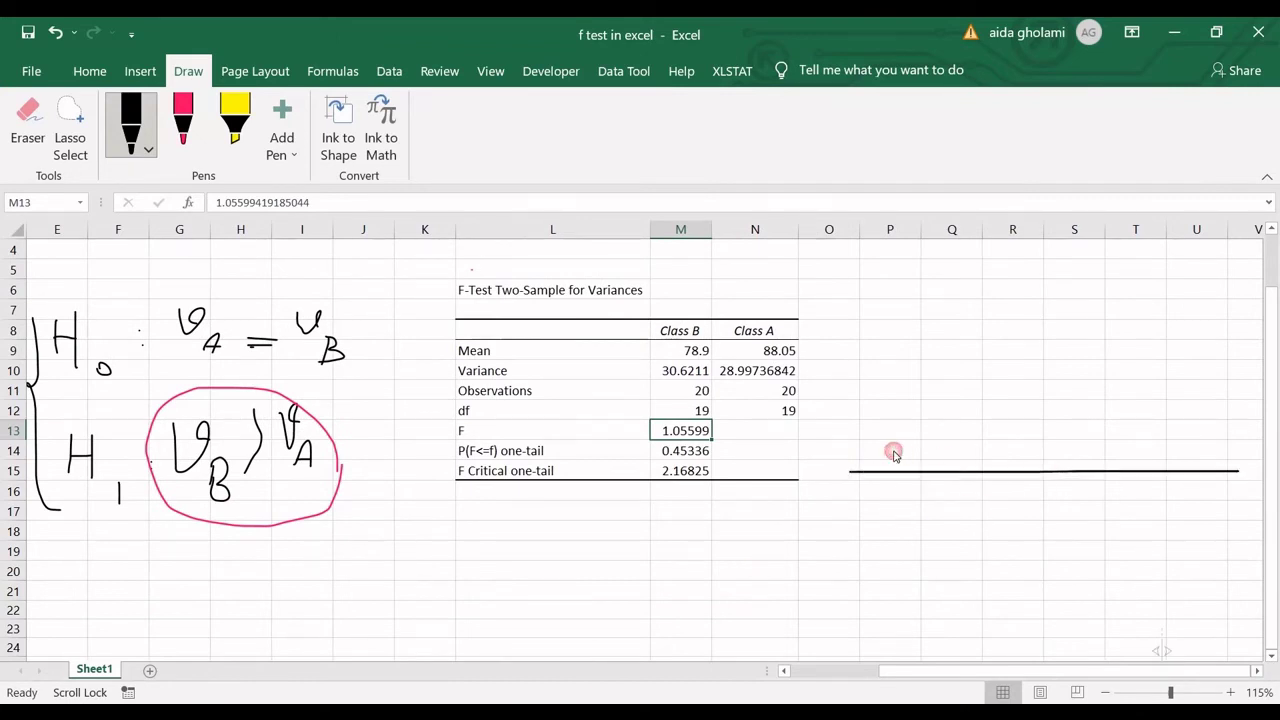
mouse_move(846, 450)
mouse_down()
mouse_move(920, 417)
mouse_move(983, 320)
mouse_move(1025, 293)
mouse_move(1153, 370)
mouse_move(1219, 453)
mouse_up()
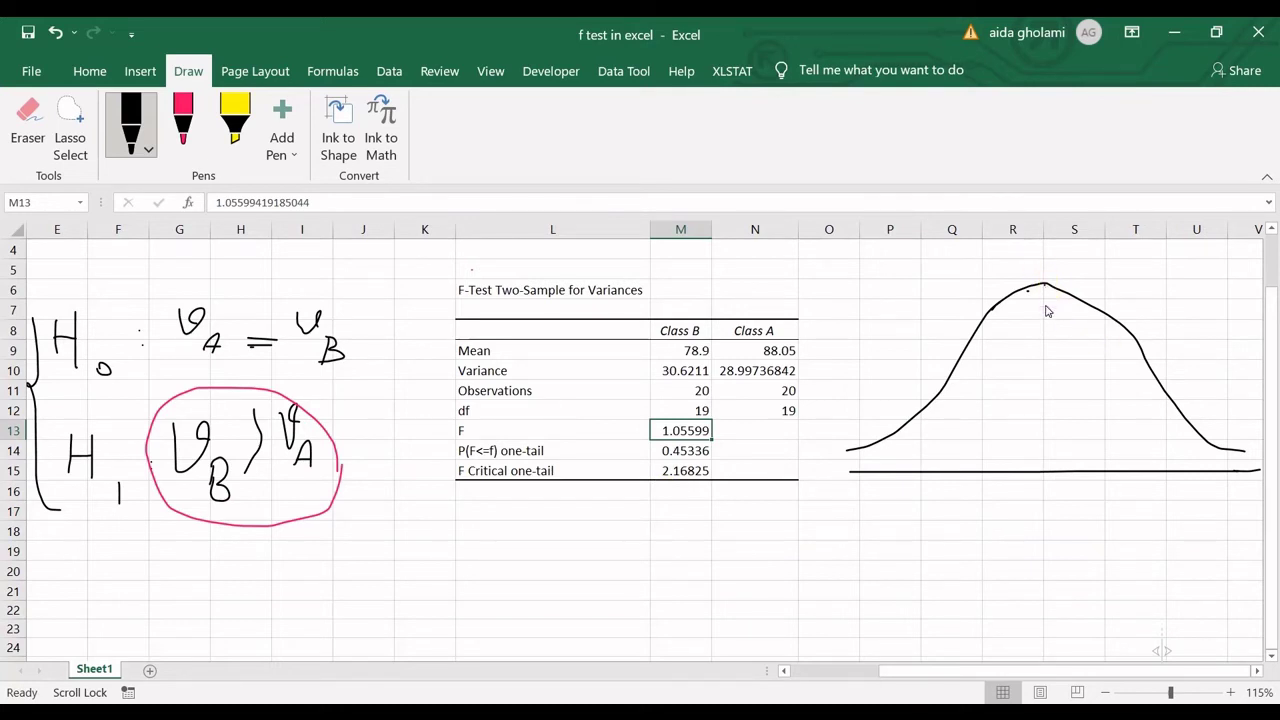
- Mark the curve's centre as 0, add axis ticks, a critical-value line labelled 2.16, and a downward arrow at the first tick
drag(1043, 443, 1040, 493)
mouse_move(1104, 461)
mouse_down()
mouse_move(1104, 482)
mouse_move(1165, 477)
mouse_up()
mouse_move(1177, 388)
mouse_down()
mouse_move(1164, 553)
mouse_move(1231, 537)
mouse_up()
click(1183, 555)
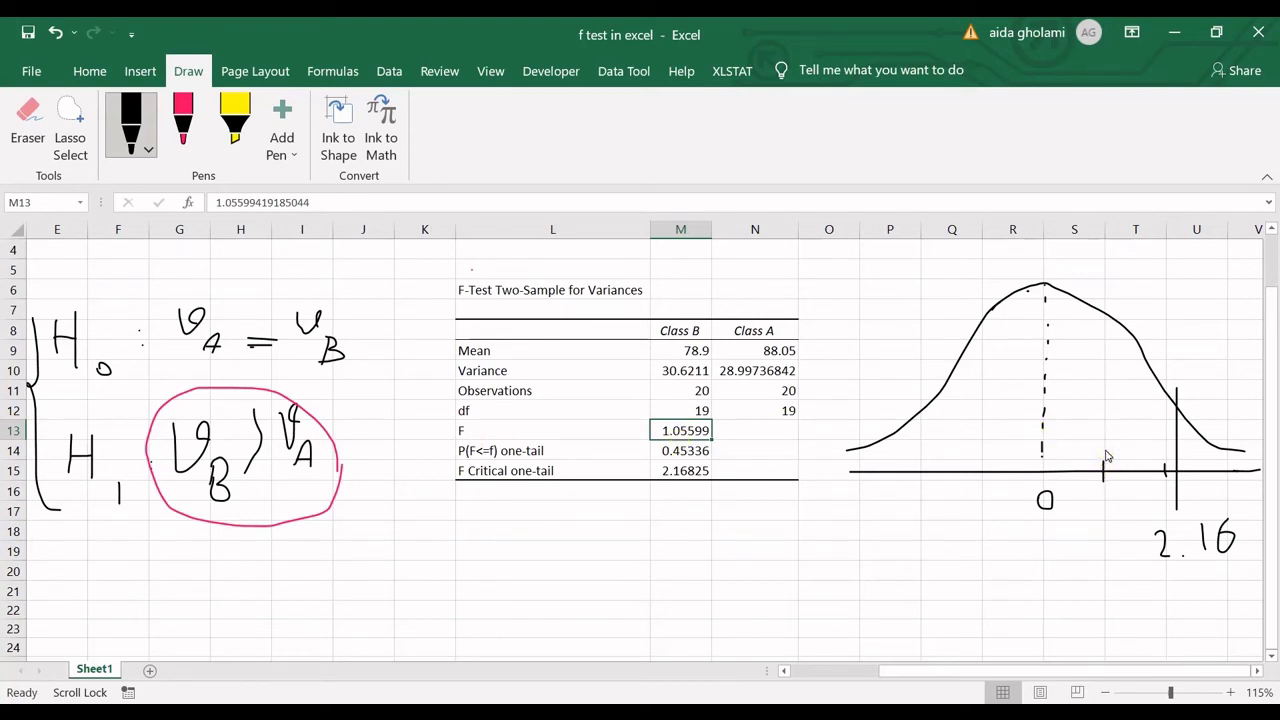
mouse_move(1088, 503)
mouse_down()
mouse_move(1100, 521)
mouse_move(1113, 515)
mouse_up()
- Hatch the area under the curve up to the 2.16 line with diagonal pink pen strokes
click(182, 120)
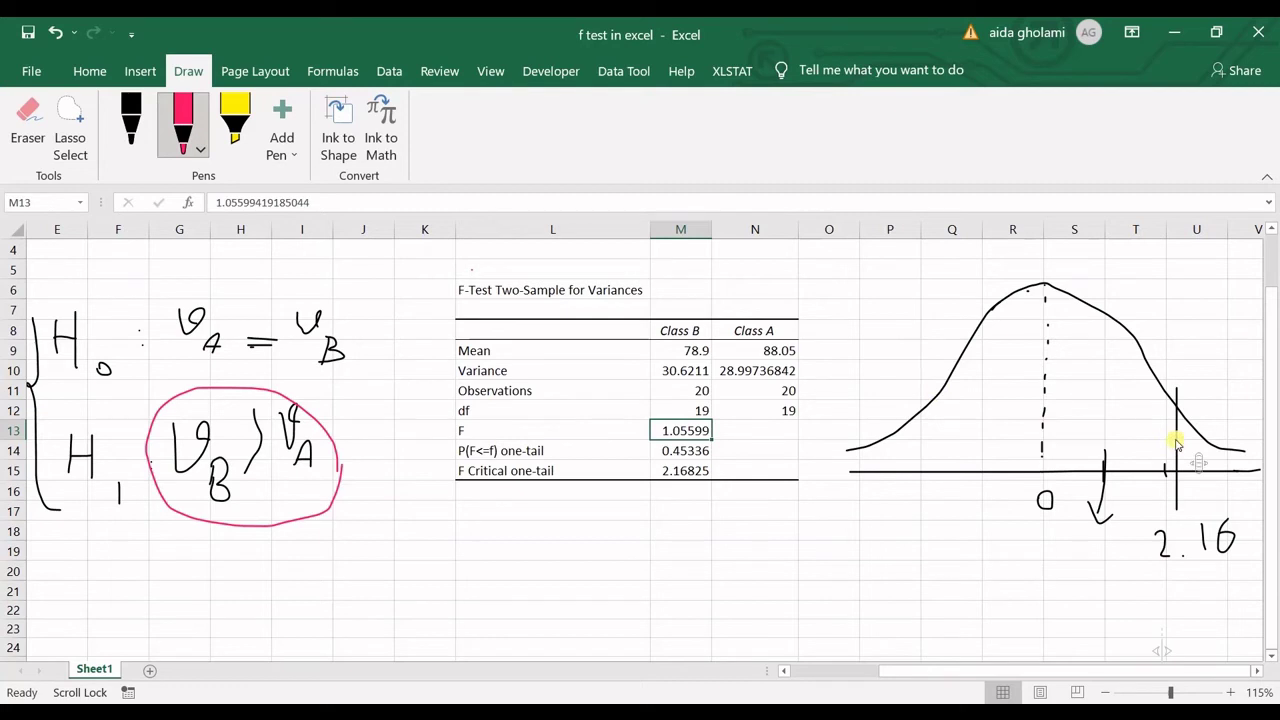
drag(1177, 441, 1140, 466)
mouse_move(1176, 404)
mouse_down()
mouse_move(1105, 468)
mouse_move(1071, 461)
mouse_up()
drag(1153, 357, 1028, 462)
drag(1111, 328, 913, 484)
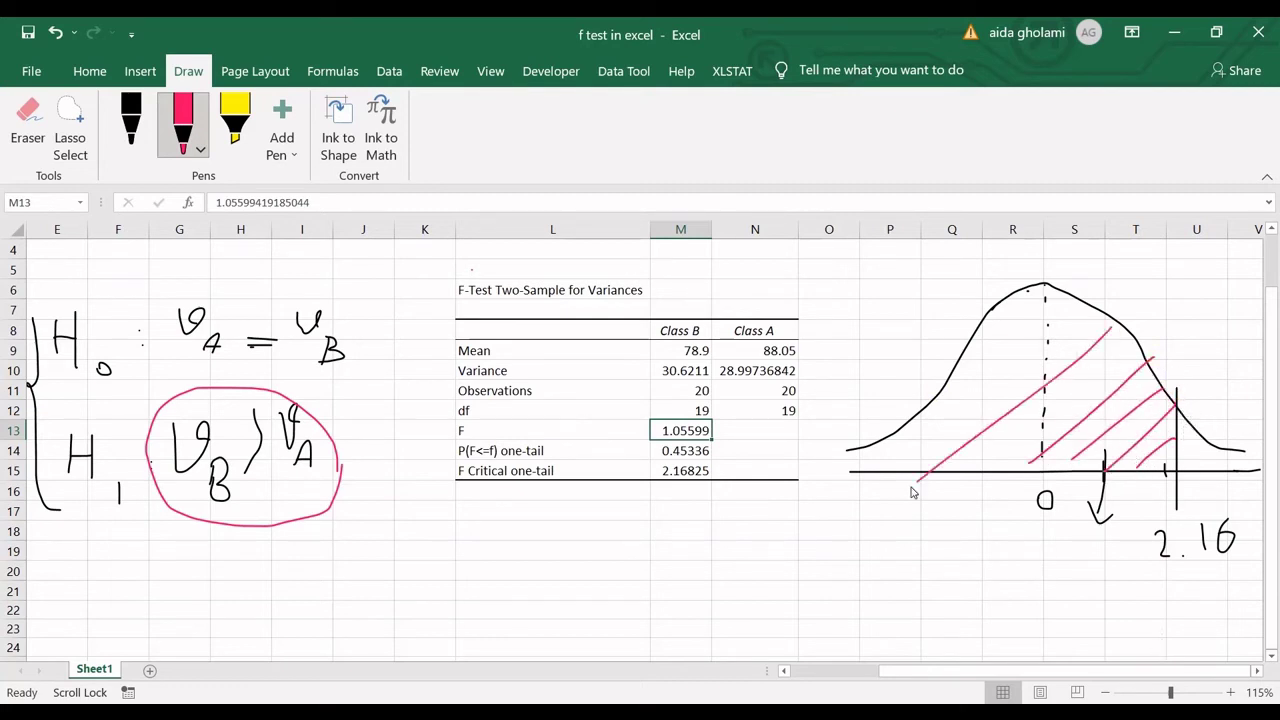
drag(1076, 296, 901, 453)
drag(1028, 306, 873, 462)
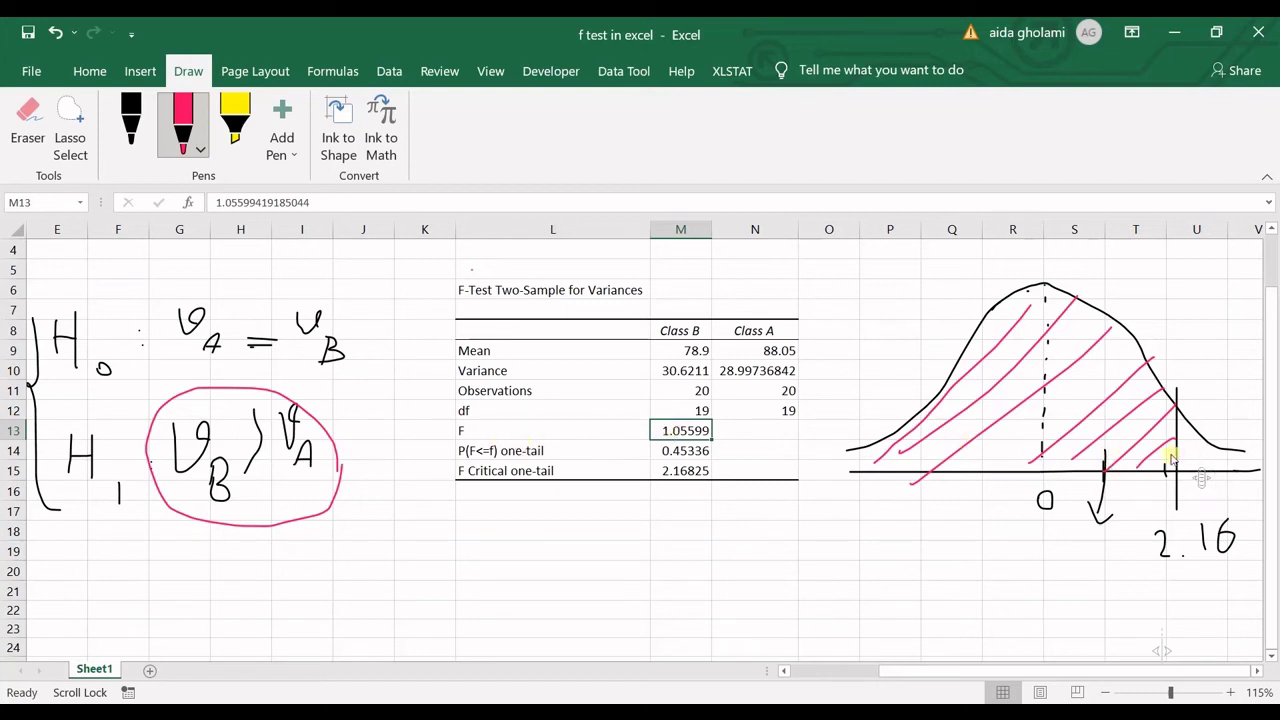
- Shade the curve's tail beyond the 2.16 line with the yellow highlighter
click(235, 118)
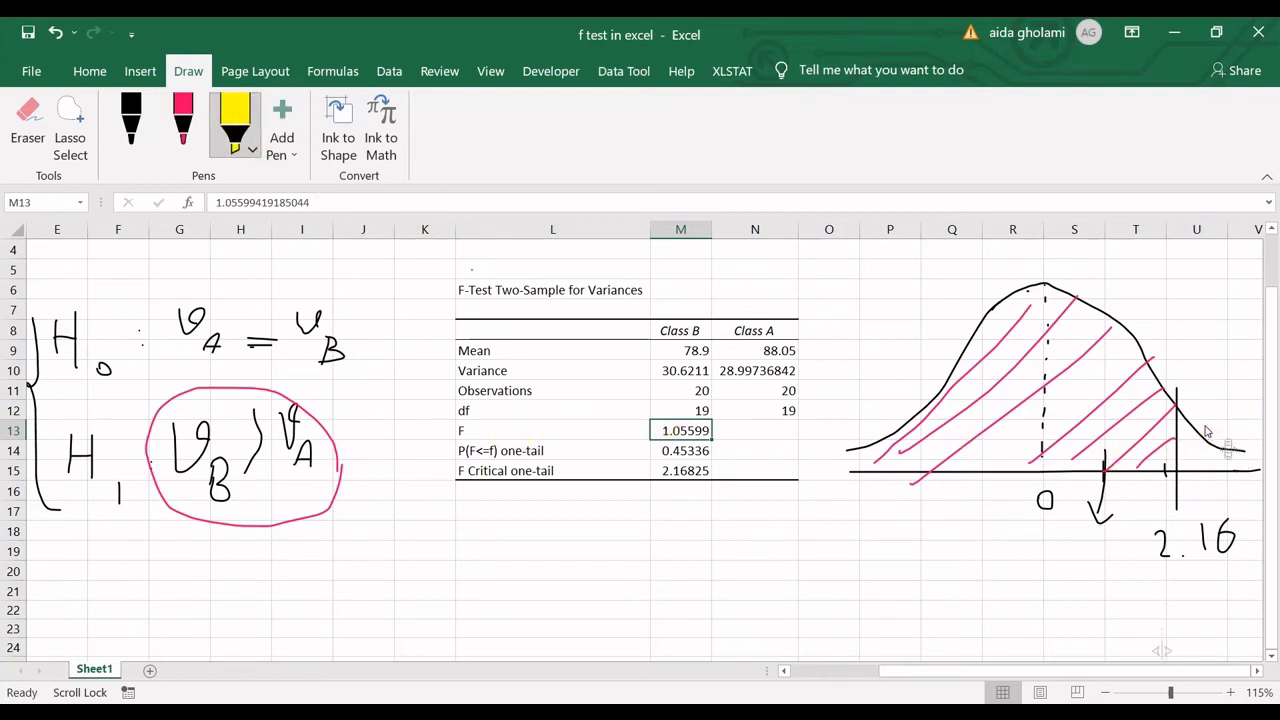
mouse_move(1206, 432)
mouse_down()
mouse_move(1255, 460)
mouse_move(1246, 482)
mouse_up()
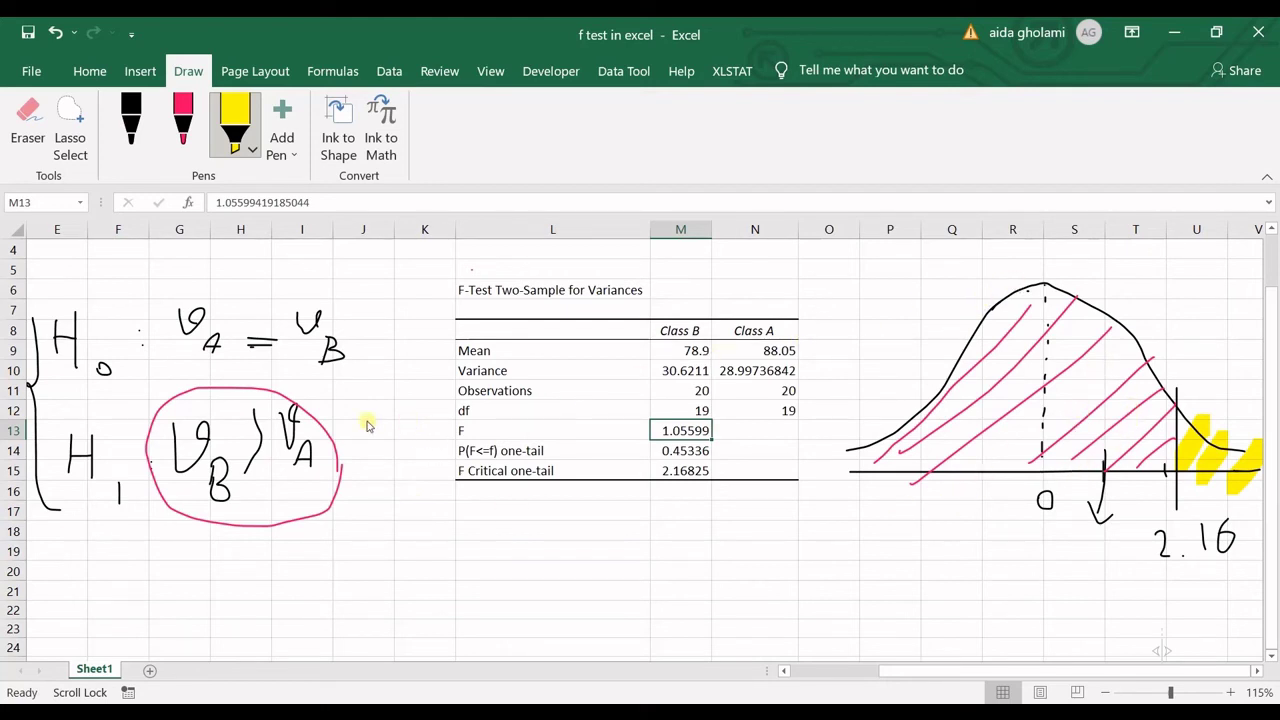
drag(916, 672, 975, 669)
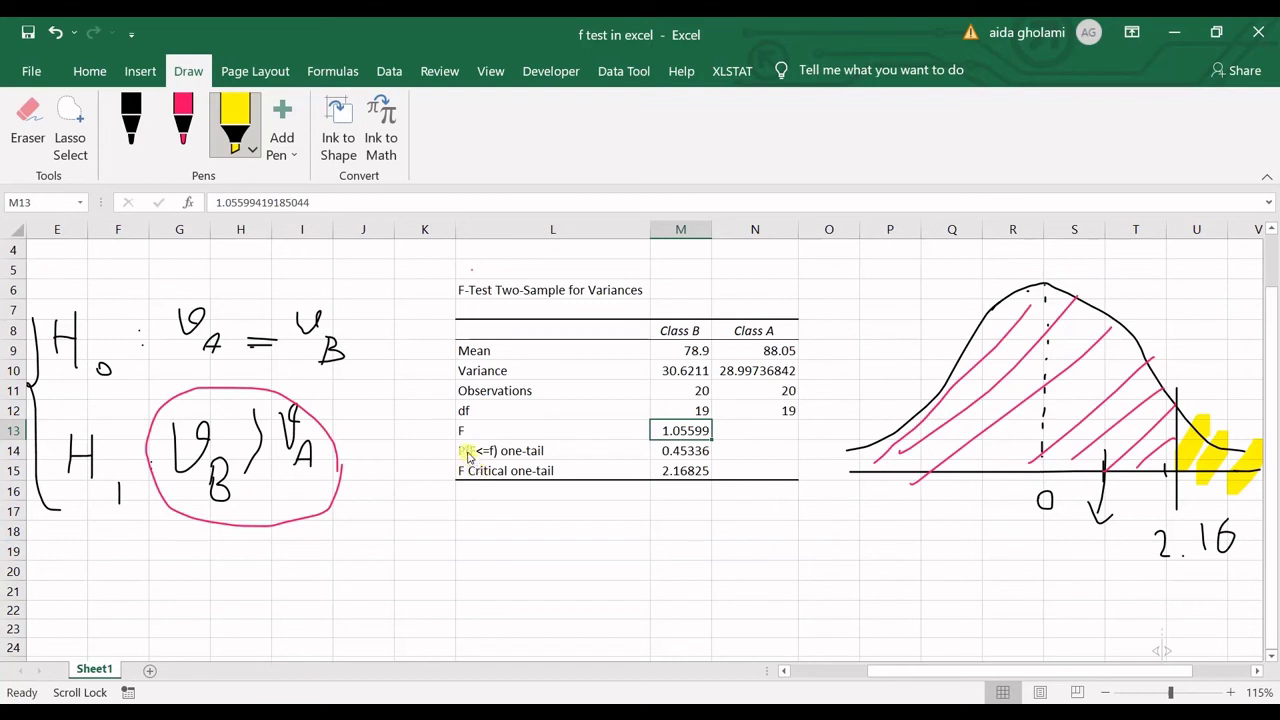
- Mark the P(F<=f) one-tail row with a pink arrow and handwrite 0.45 beneath the results table
click(182, 120)
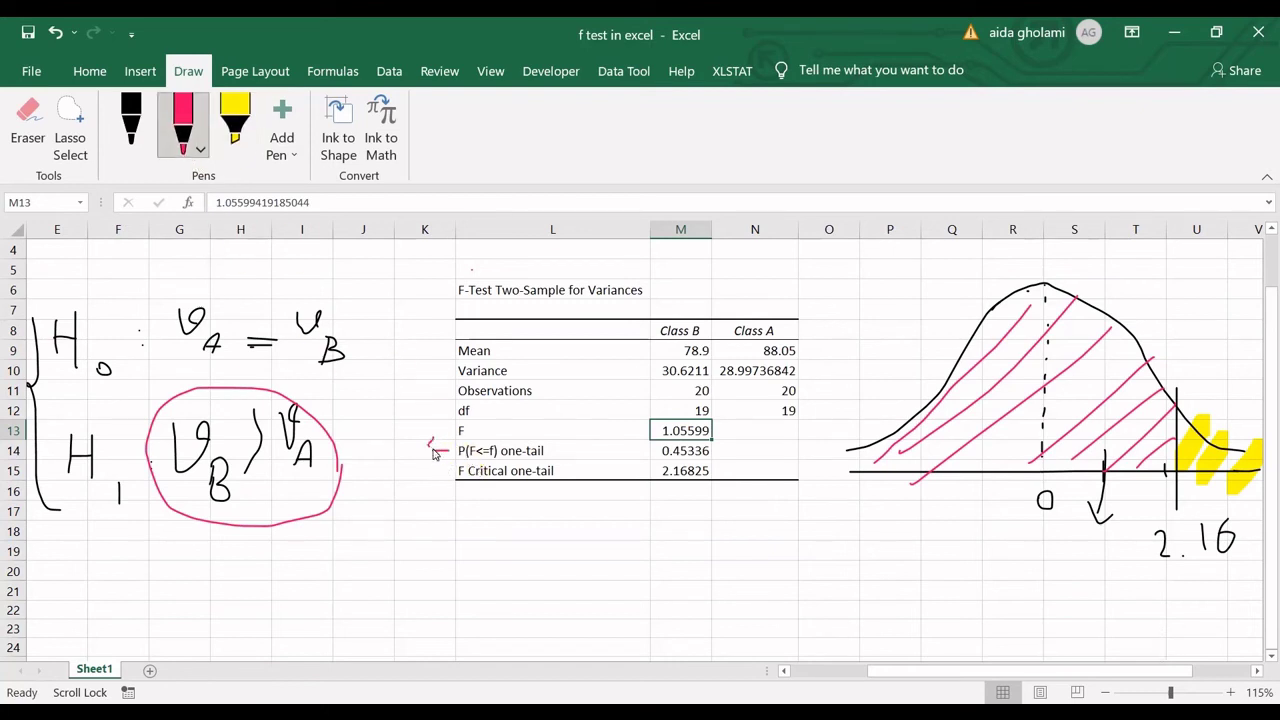
drag(429, 449, 450, 450)
click(475, 568)
mouse_move(487, 553)
mouse_down()
mouse_move(504, 565)
mouse_move(499, 580)
mouse_move(524, 580)
mouse_move(545, 550)
mouse_up()
click(521, 558)
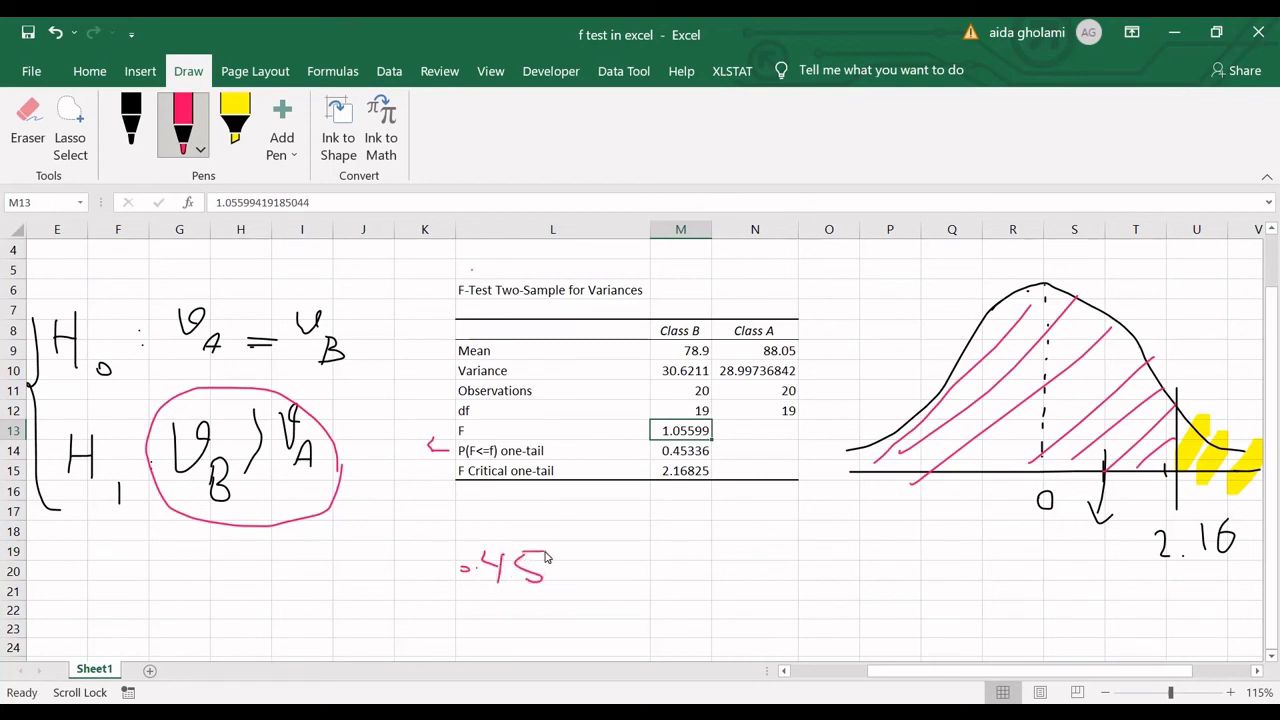
- Handwrite 0.05 in pink beside the 0.45 and draw a greater-than sign between the two numbers
click(627, 559)
mouse_move(630, 555)
mouse_down()
mouse_move(669, 564)
mouse_move(691, 546)
mouse_up()
click(645, 561)
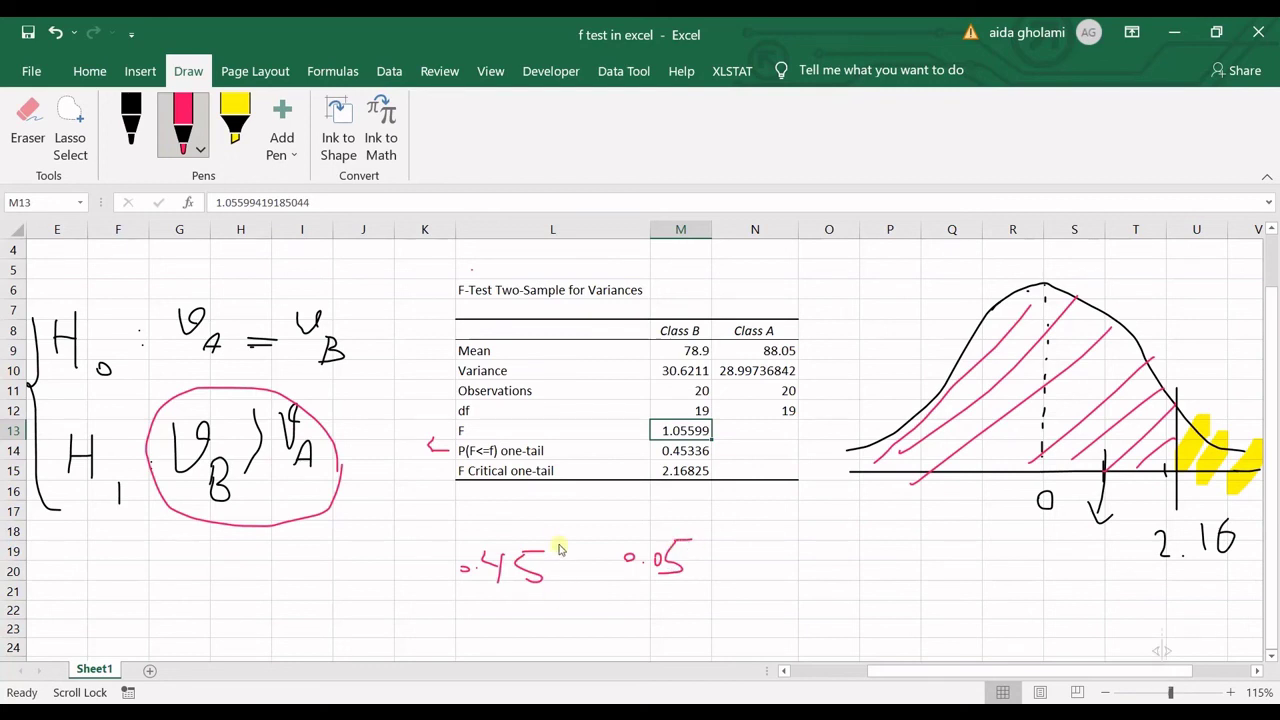
mouse_move(585, 530)
mouse_down()
mouse_move(591, 588)
mouse_move(570, 606)
mouse_up()
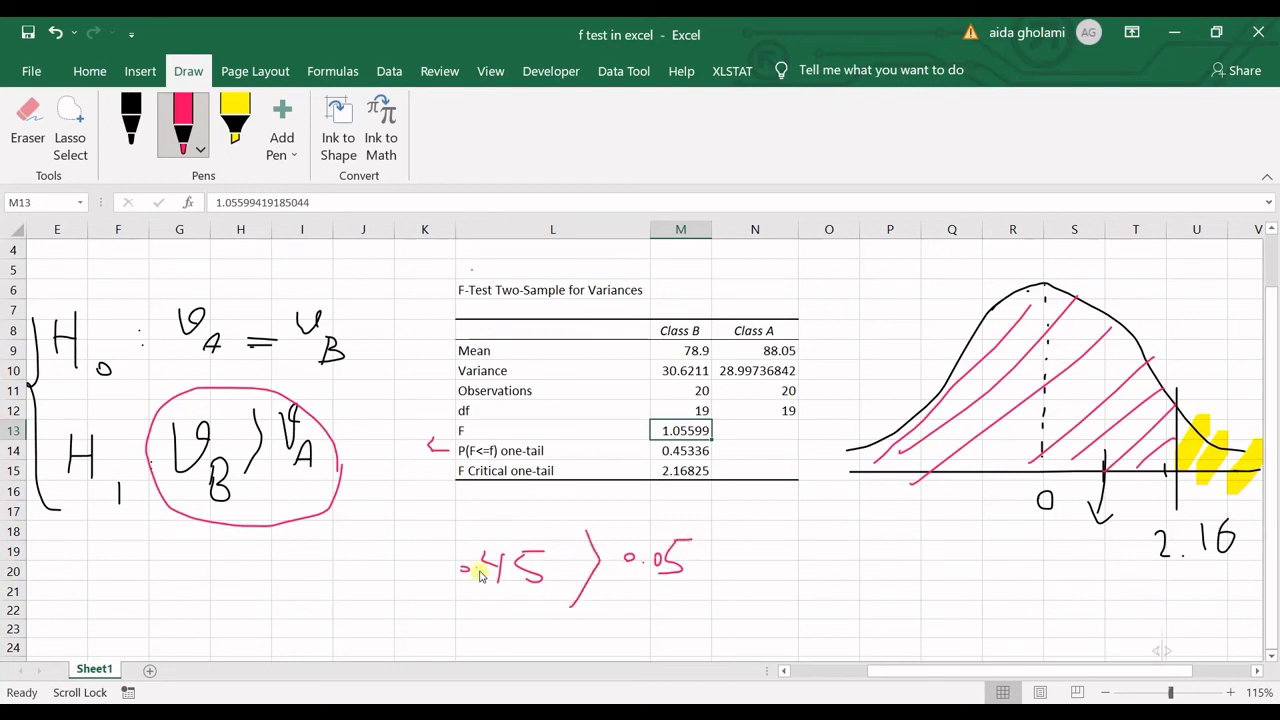